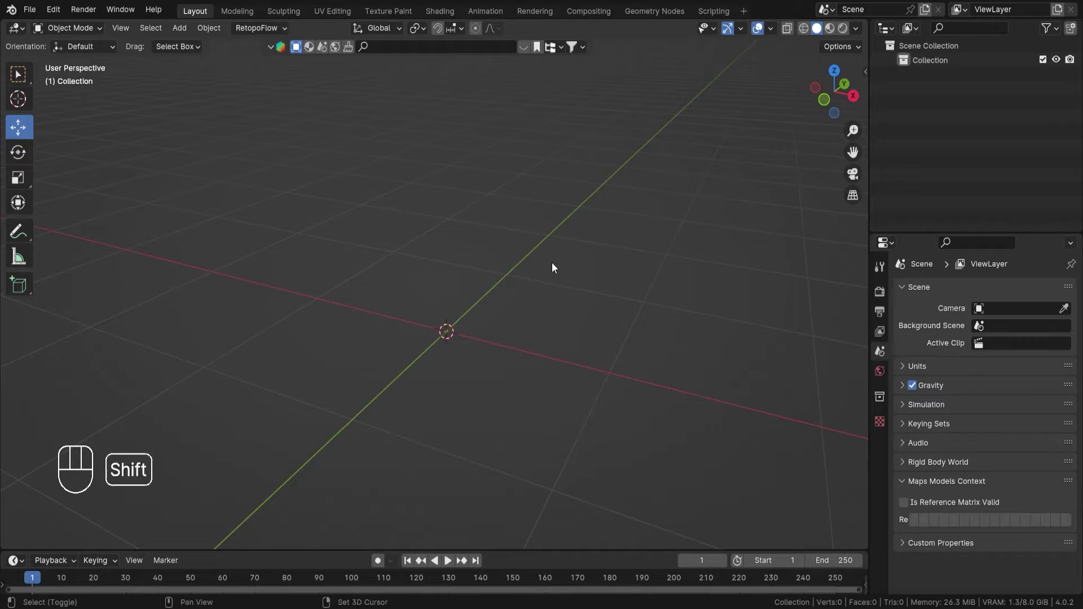
- Add a single-bone armature to the scene
{"action": "key", "text": "shift+a"}
{"action": "mouse_move", "coordinate": [551, 262]}
{"action": "left_click", "coordinate": [592, 265]}
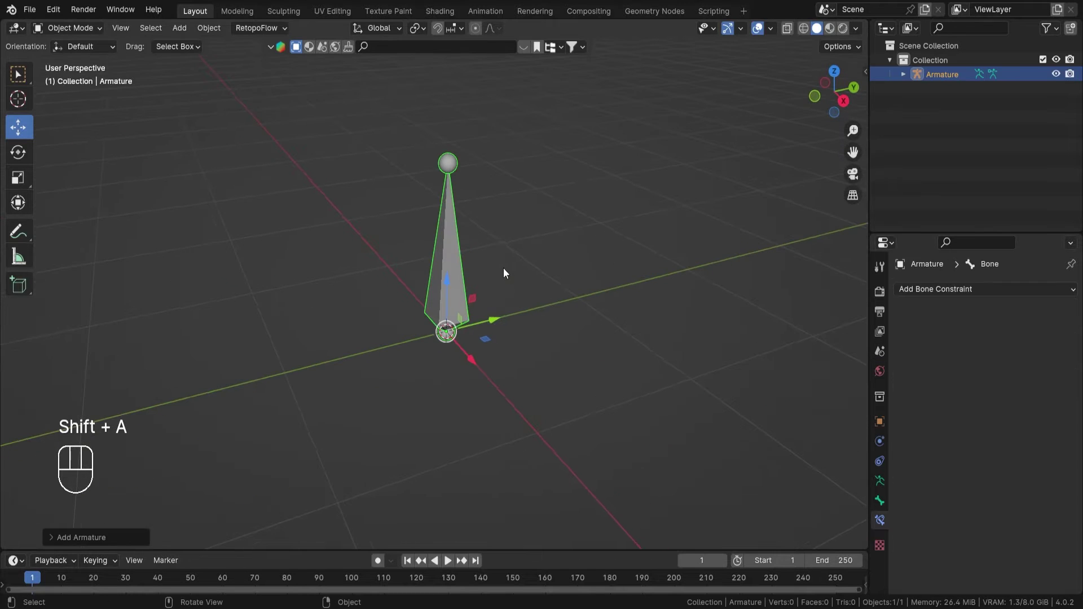
- In Edit Mode, duplicate the bone as Bone.001 and move it along Y beside the original
{"action": "key", "text": "Tab"}
{"action": "key", "text": "a"}
{"action": "middle_click_drag", "start_coordinate": [515, 268], "coordinate": [443, 321]}
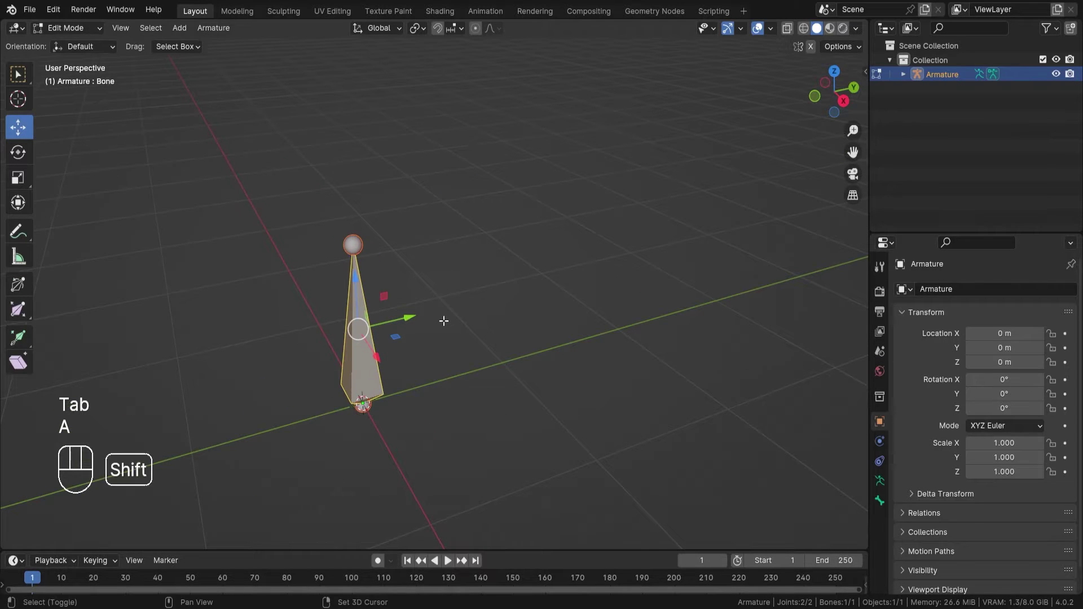
{"action": "key", "text": "shift+d"}
{"action": "key", "text": "y"}
{"action": "left_click", "coordinate": [565, 297]}
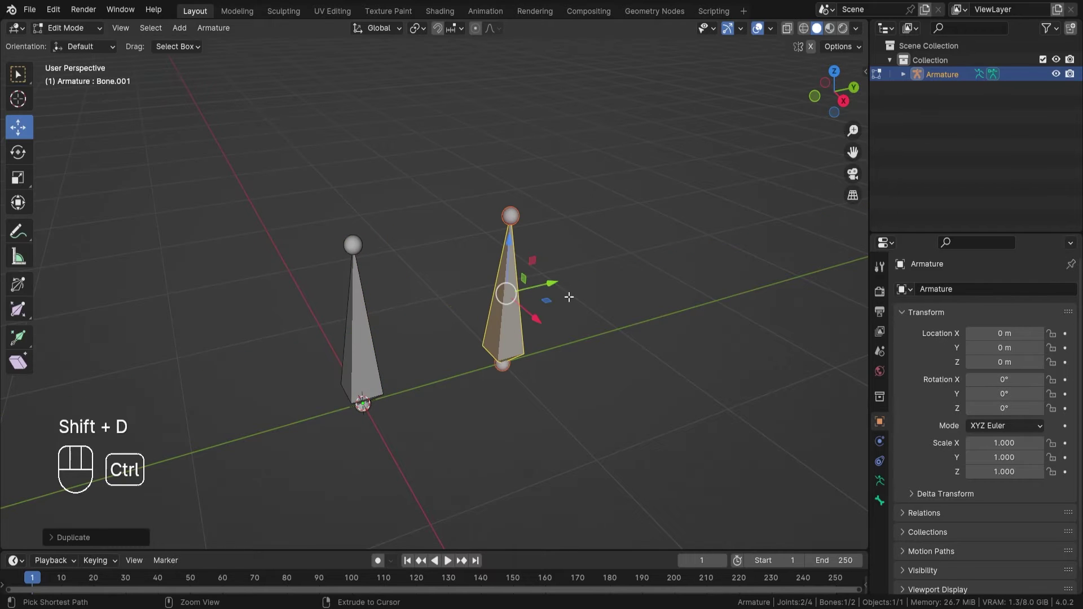
- Turn on bone Names and Axes in Armature viewport display, with Axes Position 0.5
{"action": "middle_click_drag", "start_coordinate": [566, 295], "coordinate": [551, 268]}
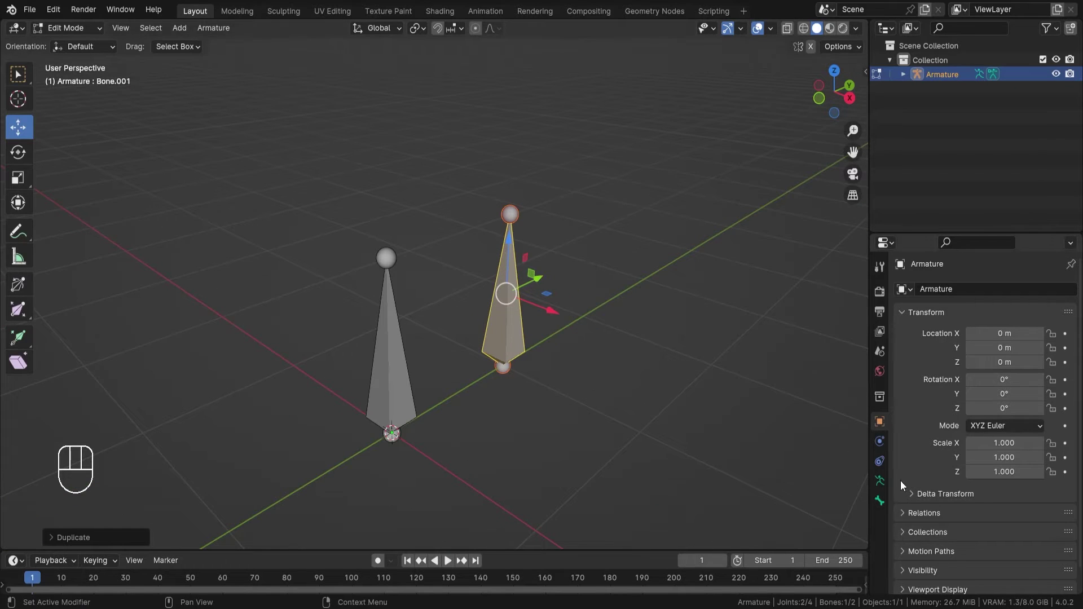
{"action": "left_click", "coordinate": [879, 481]}
{"action": "scroll", "coordinate": [945, 503], "scroll_direction": "down", "scroll_amount": 6}
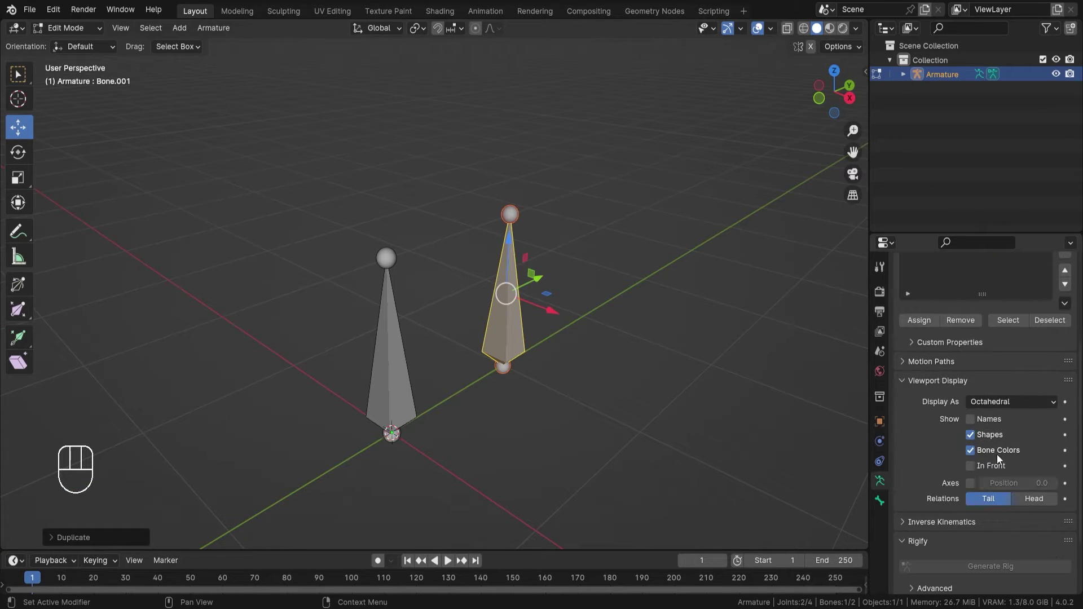
{"action": "left_click", "coordinate": [994, 420]}
{"action": "left_click", "coordinate": [970, 483]}
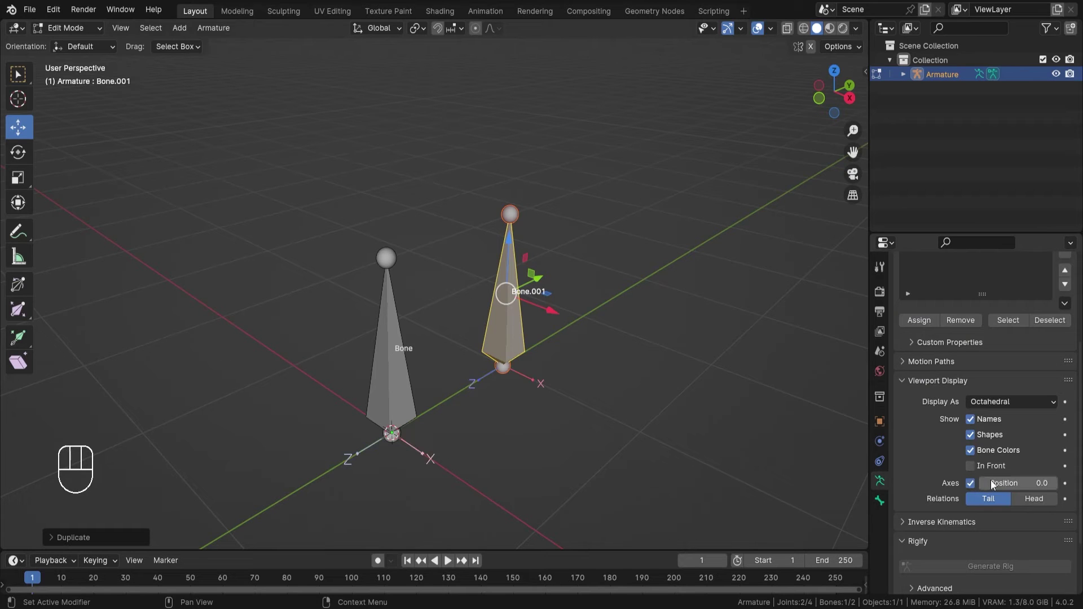
{"action": "left_click_drag", "start_coordinate": [993, 486], "coordinate": [1021, 485], "text": "ctrl"}
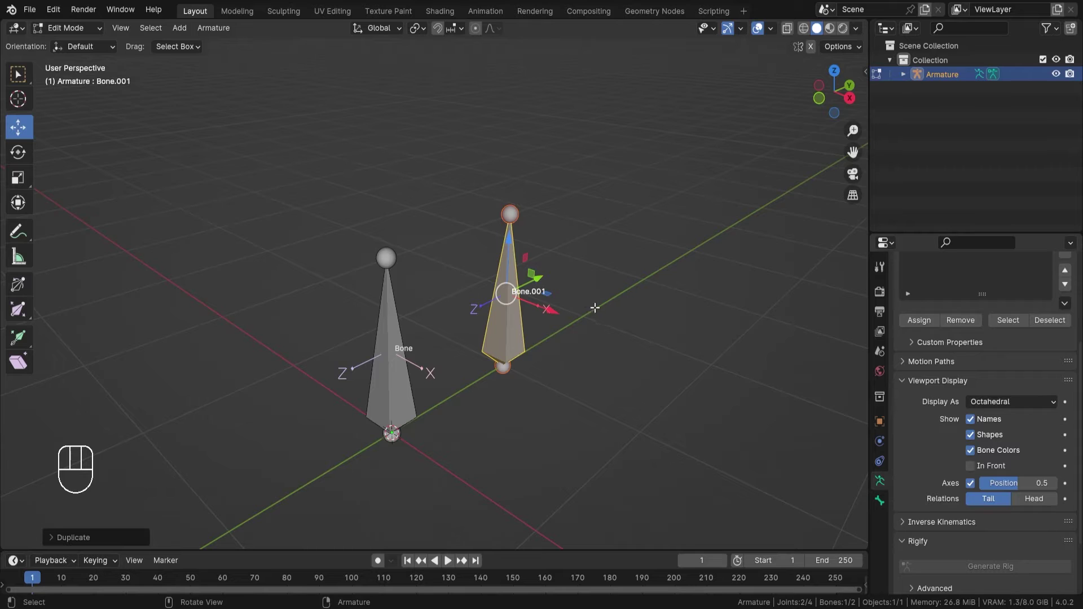
- Switch the viewport shading to Wireframe
{"action": "key", "text": "z"}
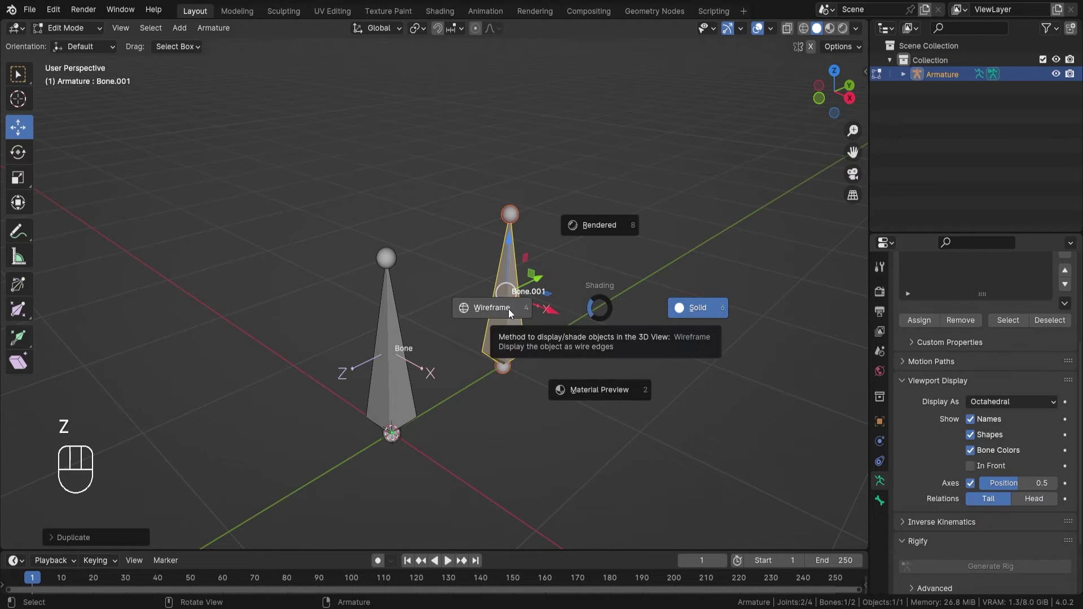
{"action": "left_click", "coordinate": [491, 307]}
{"action": "mouse_move", "coordinate": [542, 327]}
{"action": "middle_mouse_down"}
{"action": "mouse_move", "coordinate": [575, 347]}
{"action": "mouse_move", "coordinate": [617, 329]}
{"action": "mouse_move", "coordinate": [595, 305]}
{"action": "middle_mouse_up"}
- Enter Pose Mode, save the file, and add a Limit Rotation constraint to Bone.001
{"action": "key", "text": "ctrl+Tab"}
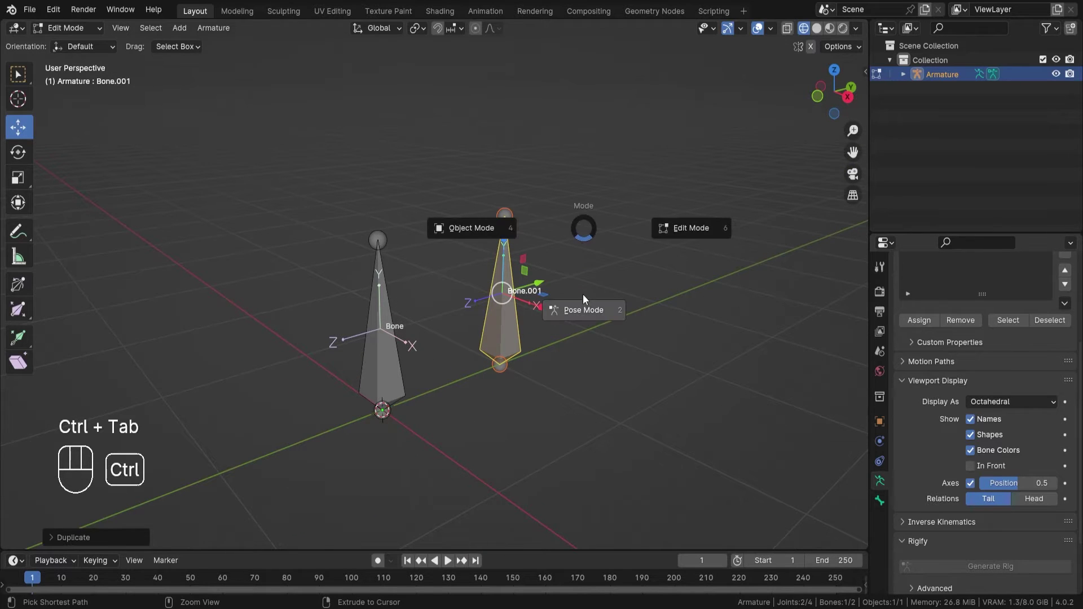
{"action": "key", "text": "ctrl+s"}
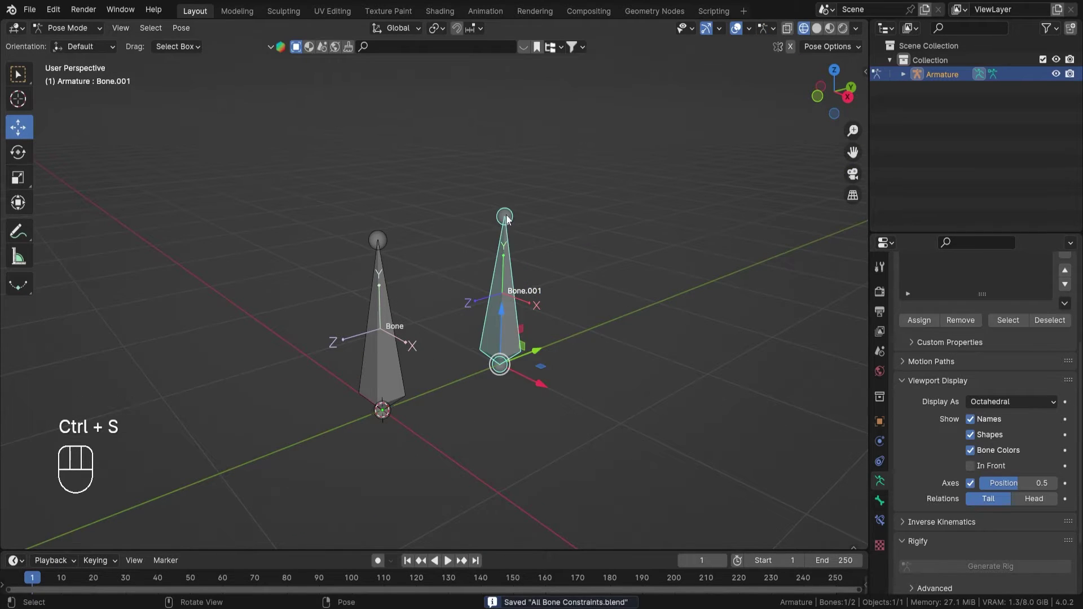
{"action": "left_click", "coordinate": [880, 522]}
{"action": "left_click", "coordinate": [975, 290]}
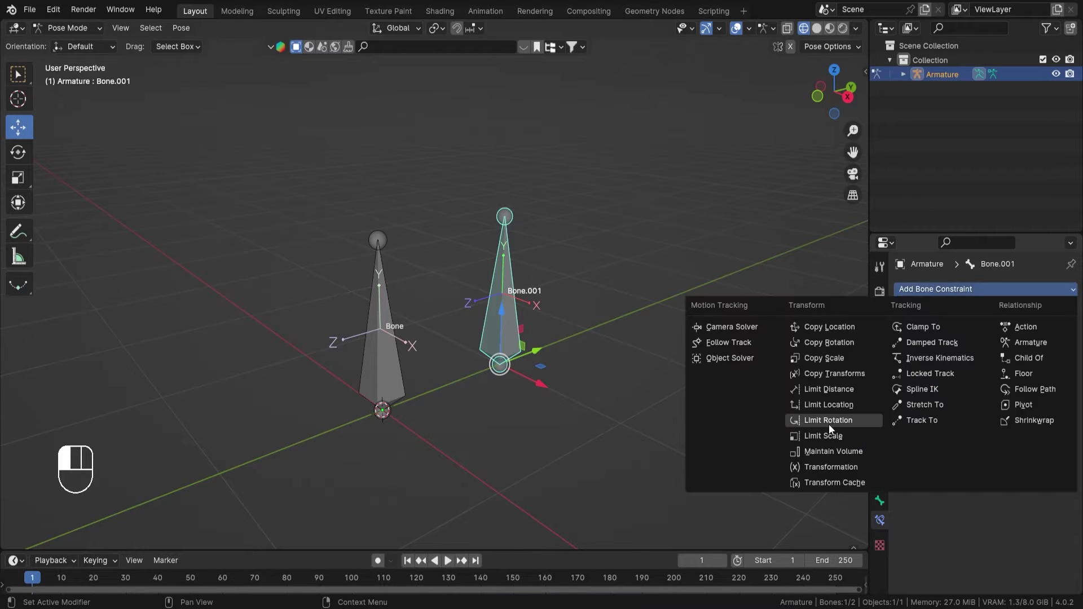
{"action": "left_click", "coordinate": [837, 422]}
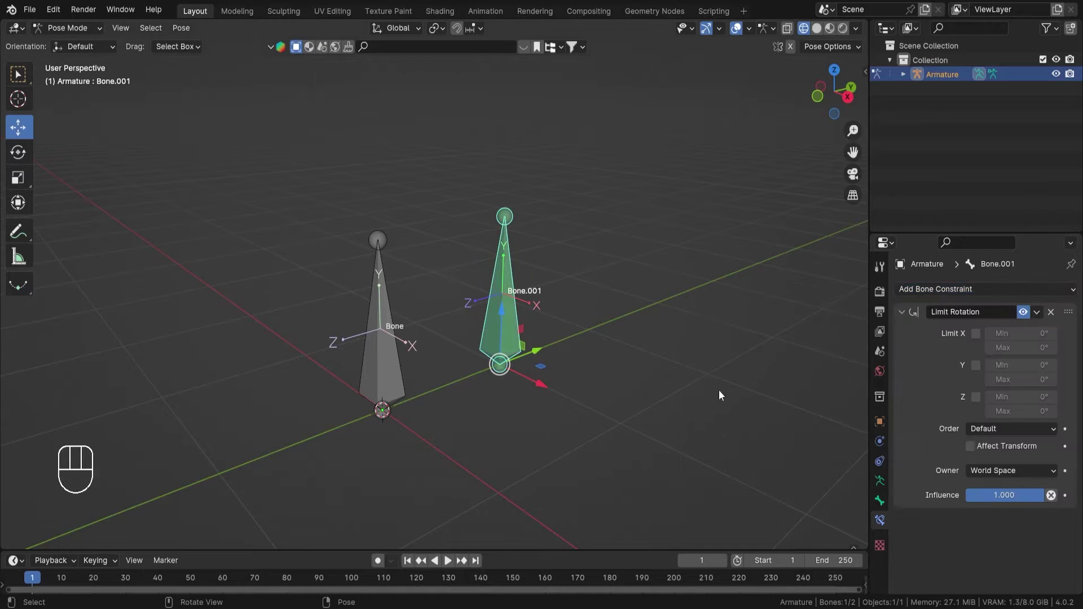
- Widen the Properties editor so the constraint panel is easier to read
{"action": "middle_click_drag", "start_coordinate": [658, 377], "coordinate": [711, 361]}
{"action": "left_click_drag", "start_coordinate": [871, 324], "coordinate": [802, 325]}
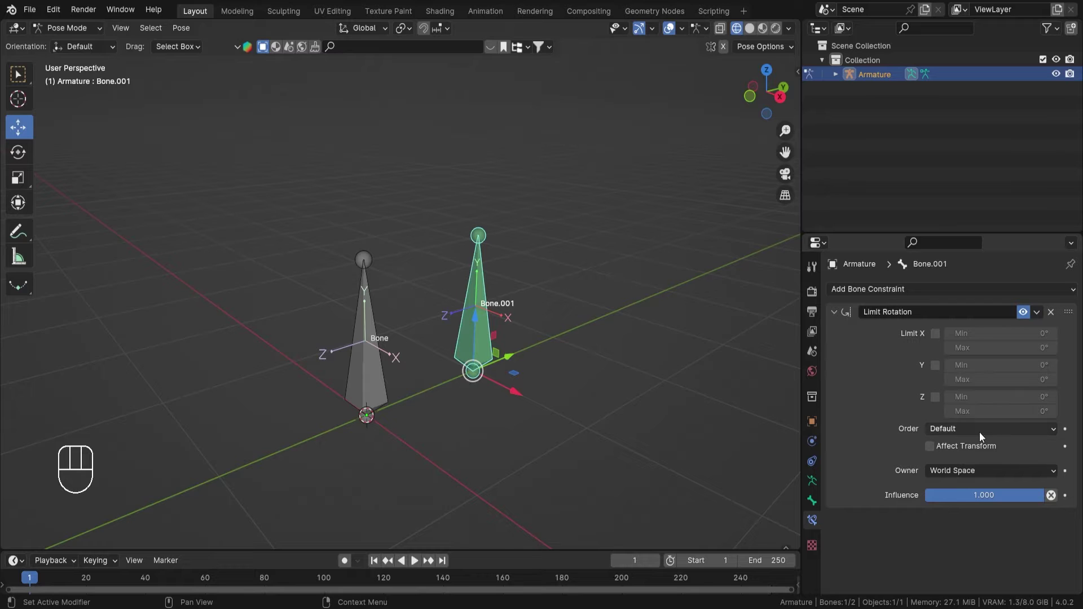
{"action": "scroll", "coordinate": [561, 419], "scroll_direction": "up", "scroll_amount": 2}
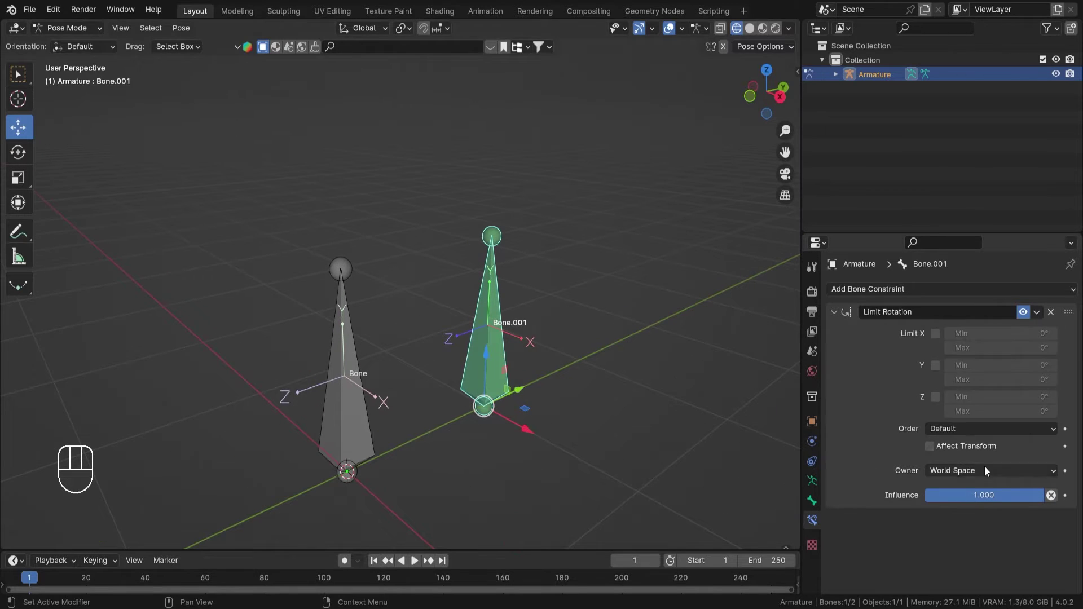
- Enable Limit X on the Limit Rotation constraint, leaving both bounds at 0°
{"action": "left_click", "coordinate": [936, 334]}
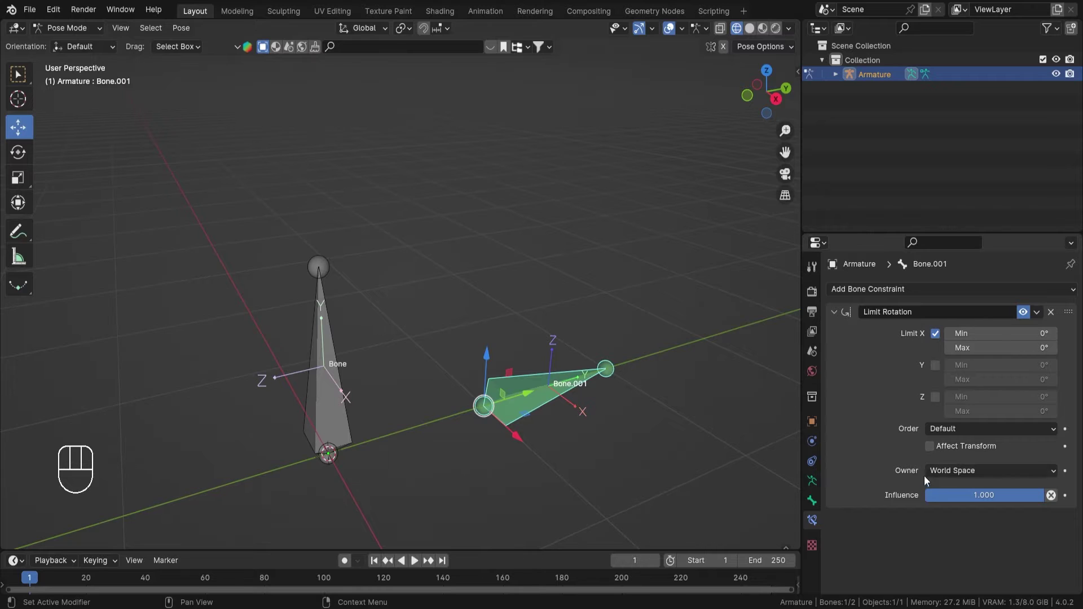
{"action": "middle_click_drag", "start_coordinate": [458, 305], "coordinate": [467, 338], "text": "shift"}
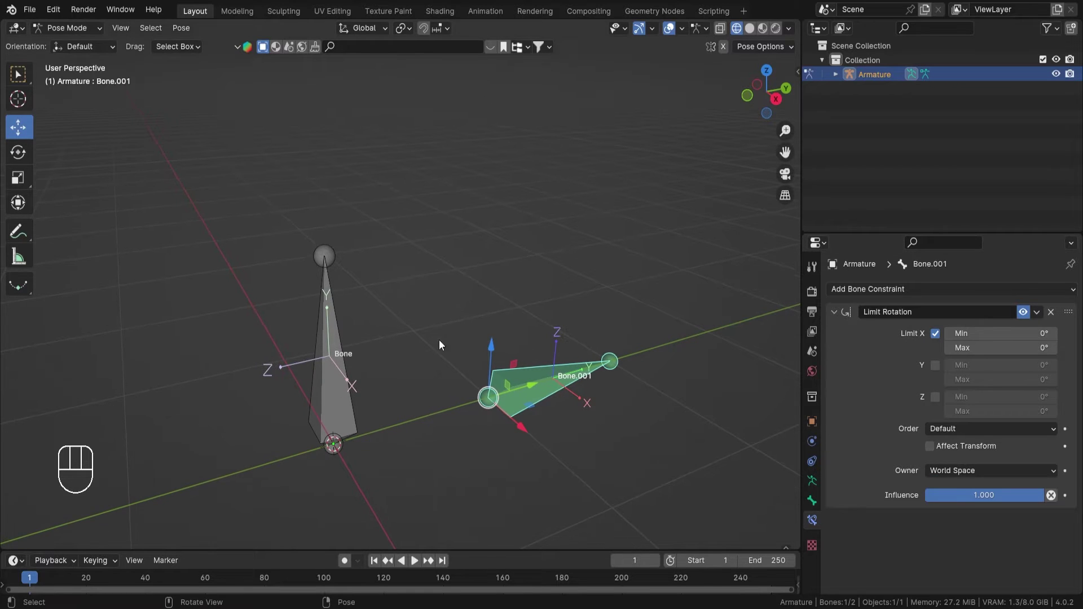
{"action": "middle_click_drag", "start_coordinate": [606, 343], "coordinate": [583, 397], "text": "shift"}
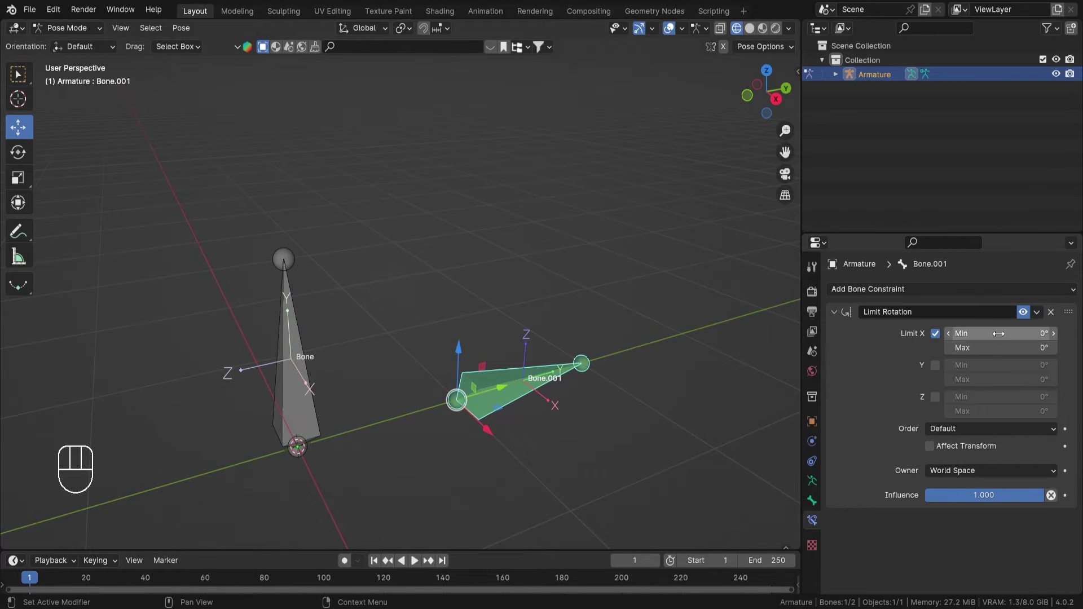
{"action": "mouse_move", "coordinate": [996, 334]}
{"action": "left_mouse_down"}
{"action": "mouse_move", "coordinate": [986, 333]}
{"action": "mouse_move", "coordinate": [996, 333]}
{"action": "left_mouse_up"}
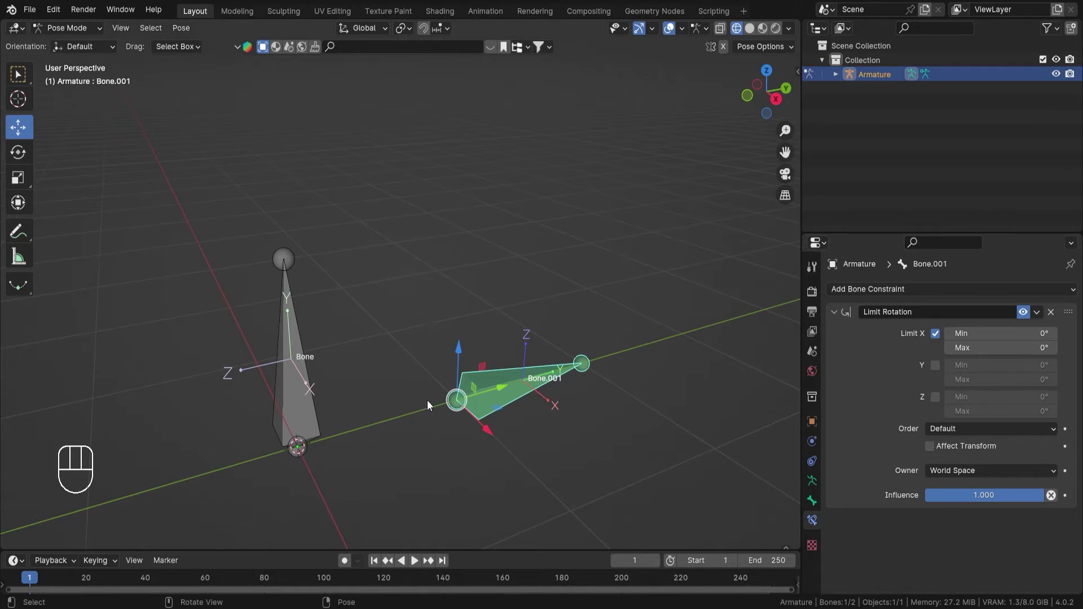
- Test-rotate Bone.001 freely, cancel, then start a rotation constrained to X
{"action": "key", "text": "r"}
{"action": "key", "text": "r"}
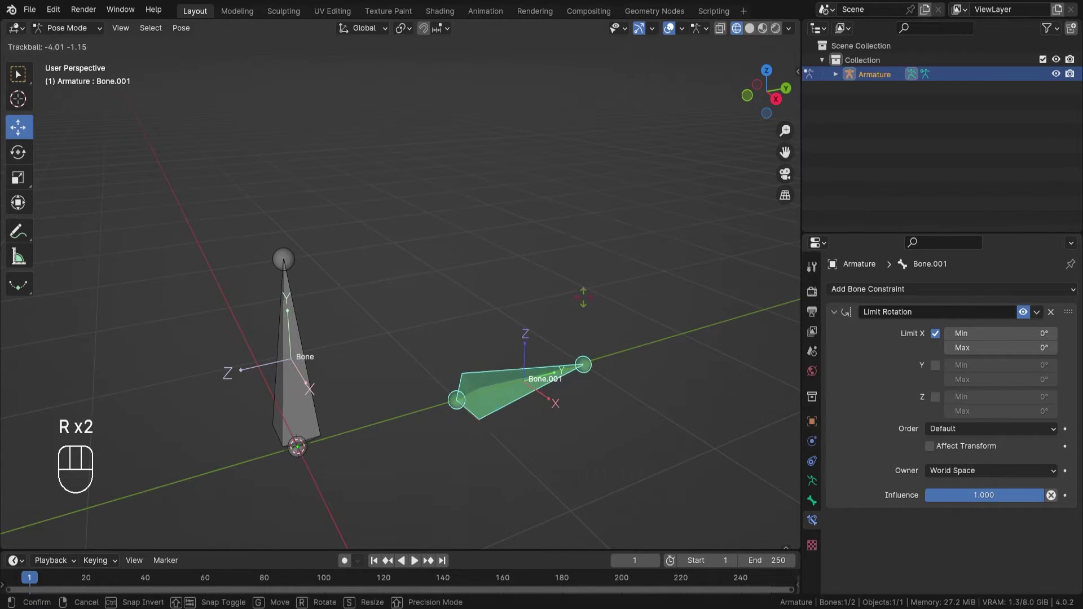
{"action": "right_click", "coordinate": [534, 322]}
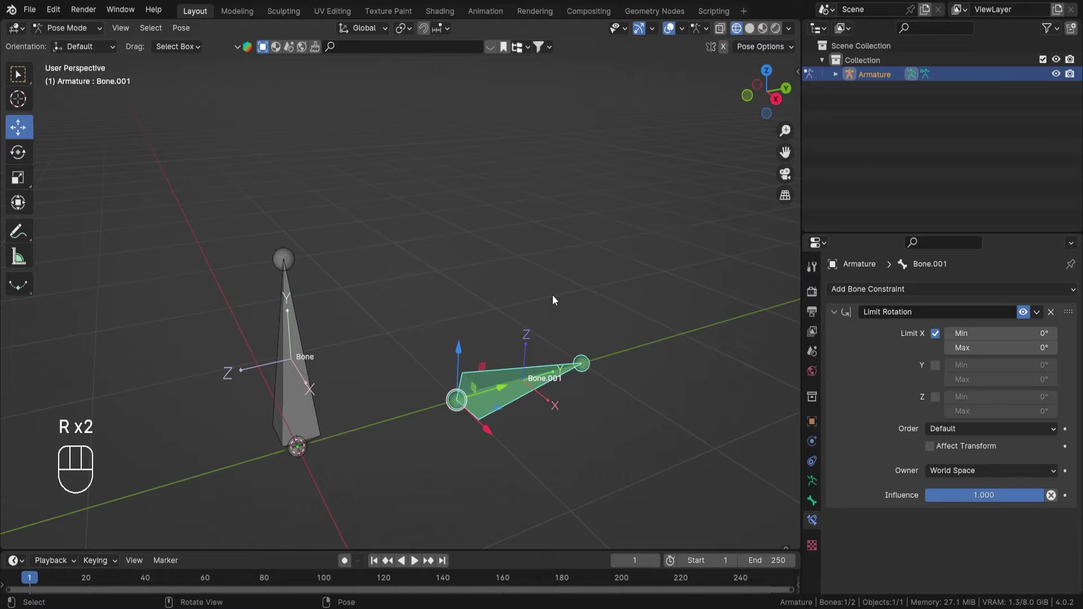
{"action": "key", "text": "r"}
{"action": "key", "text": "x"}
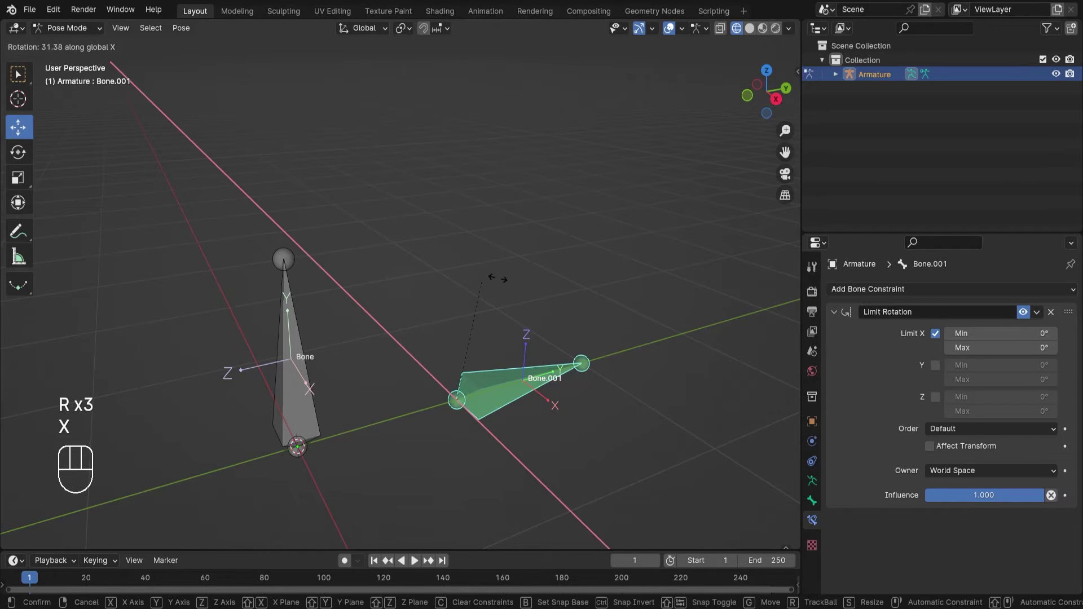
- Set the Limit X range to a -90° minimum and 90° maximum
{"action": "left_click", "coordinate": [587, 273]}
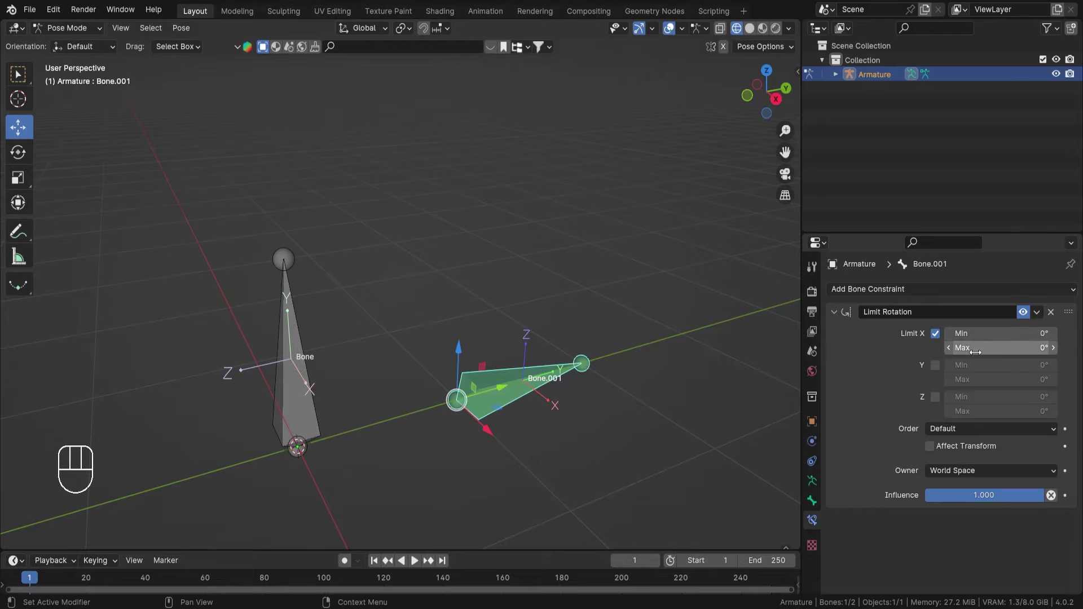
{"action": "left_click", "coordinate": [1021, 335]}
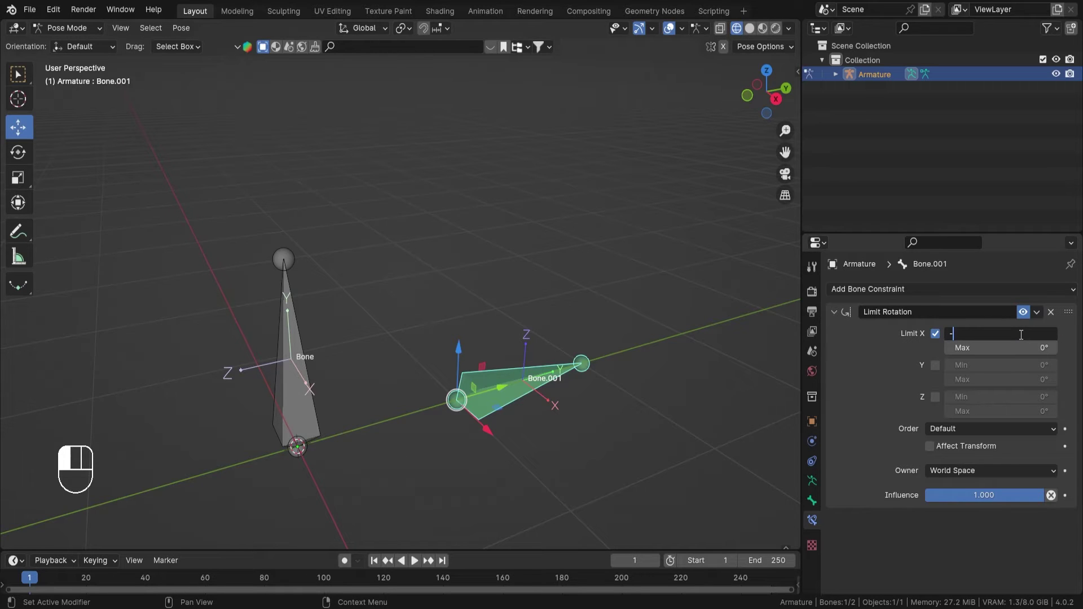
{"action": "key", "text": "Return"}
{"action": "left_click", "coordinate": [999, 348]}
{"action": "type", "text": "90"}
{"action": "key", "text": "Return"}
- Test-rotate Bone.001 about X from a side view, then cancel
{"action": "key", "text": "r"}
{"action": "key", "text": "x"}
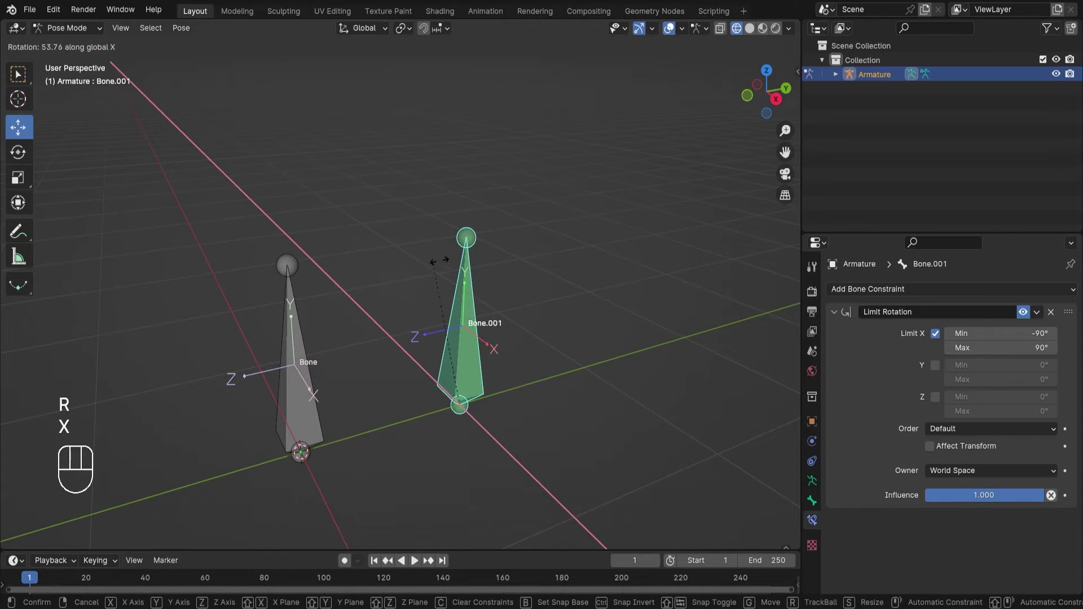
{"action": "middle_click_drag", "start_coordinate": [444, 252], "coordinate": [411, 174]}
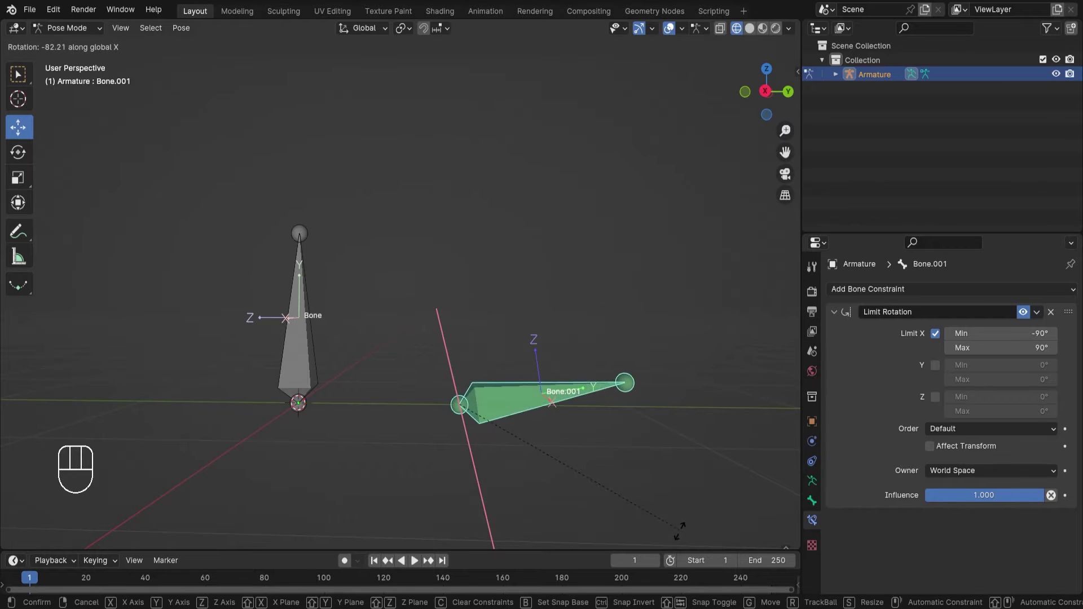
{"action": "key", "text": "Escape"}
{"action": "middle_click_drag", "start_coordinate": [558, 310], "coordinate": [514, 283]}
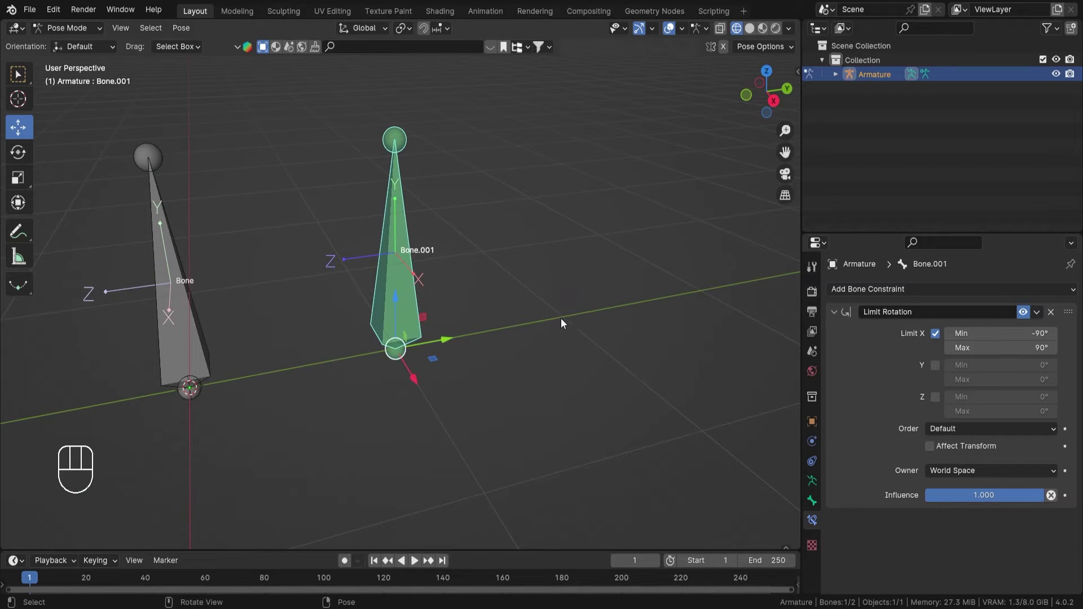
- Rotate Bone.001 about global X with Ctrl snapping, confirm, and start another snapped X rotation
{"action": "key", "text": "r"}
{"action": "key", "text": "x"}
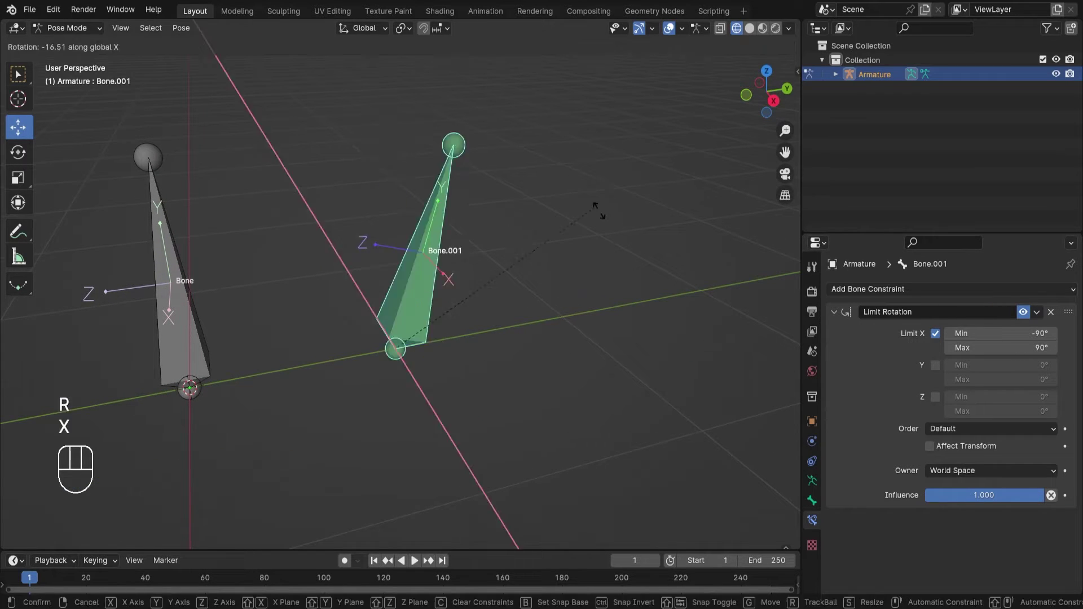
{"action": "key", "text": "ctrl"}
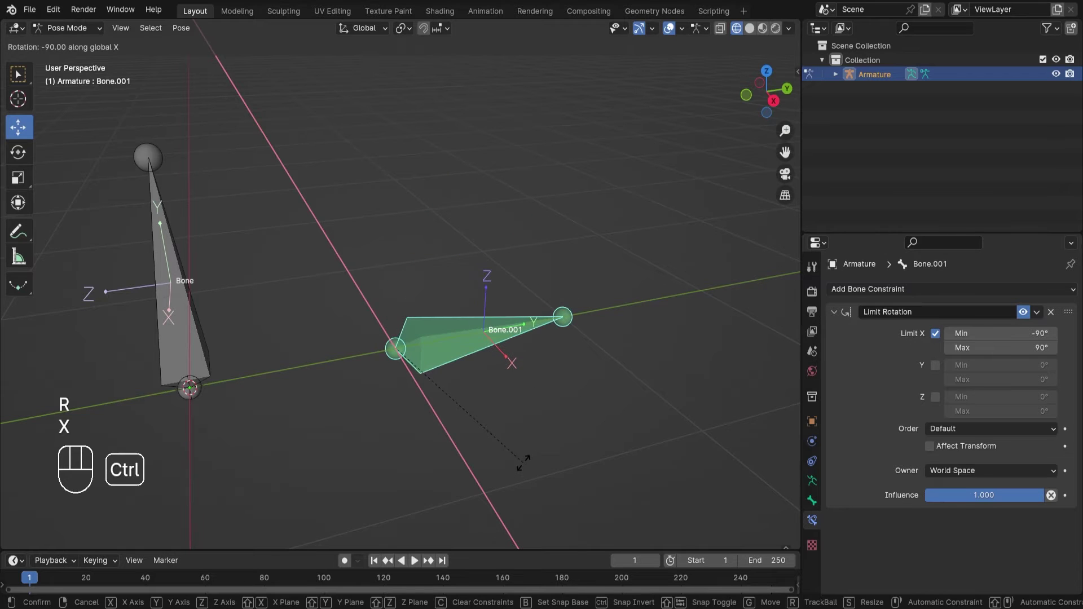
{"action": "left_click", "coordinate": [524, 462]}
{"action": "middle_click_drag", "start_coordinate": [621, 377], "coordinate": [638, 293]}
{"action": "key", "text": "r"}
{"action": "key", "text": "x"}
{"action": "key", "text": "ctrl"}
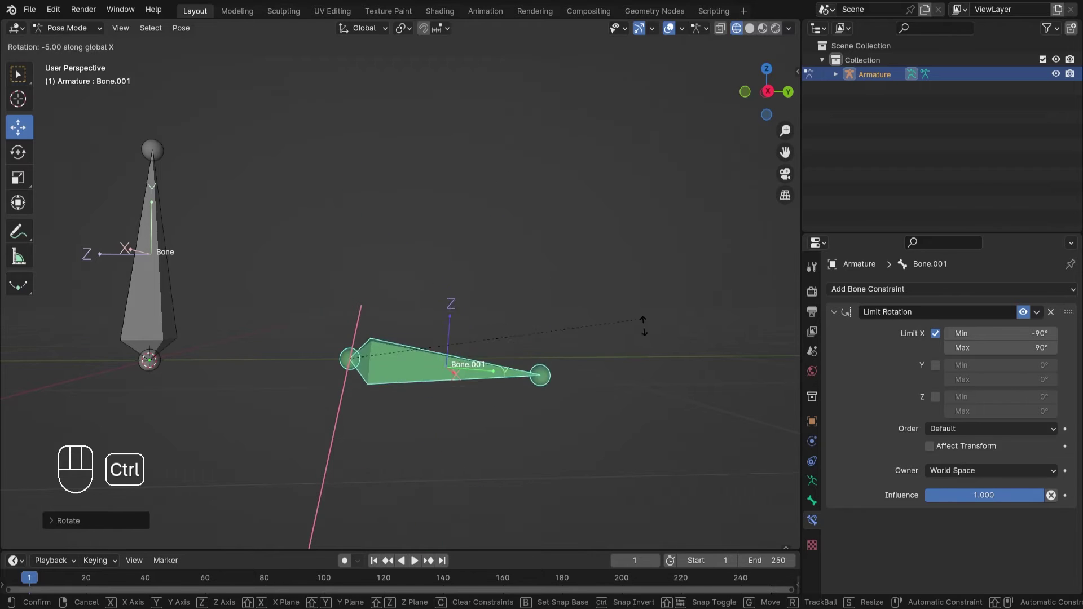
- Confirm Bone.001 lying horizontal and zoom the view in toward it
{"action": "left_click", "coordinate": [546, 195]}
{"action": "middle_click_drag", "start_coordinate": [545, 195], "coordinate": [940, 473]}
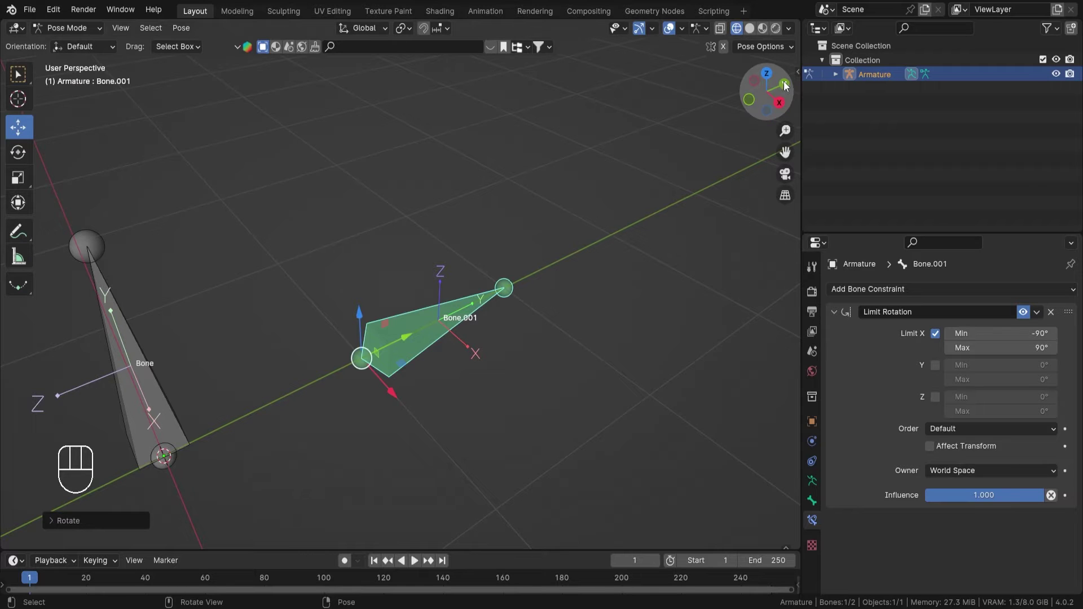
{"action": "middle_click_drag", "start_coordinate": [414, 412], "coordinate": [485, 361], "text": "ctrl"}
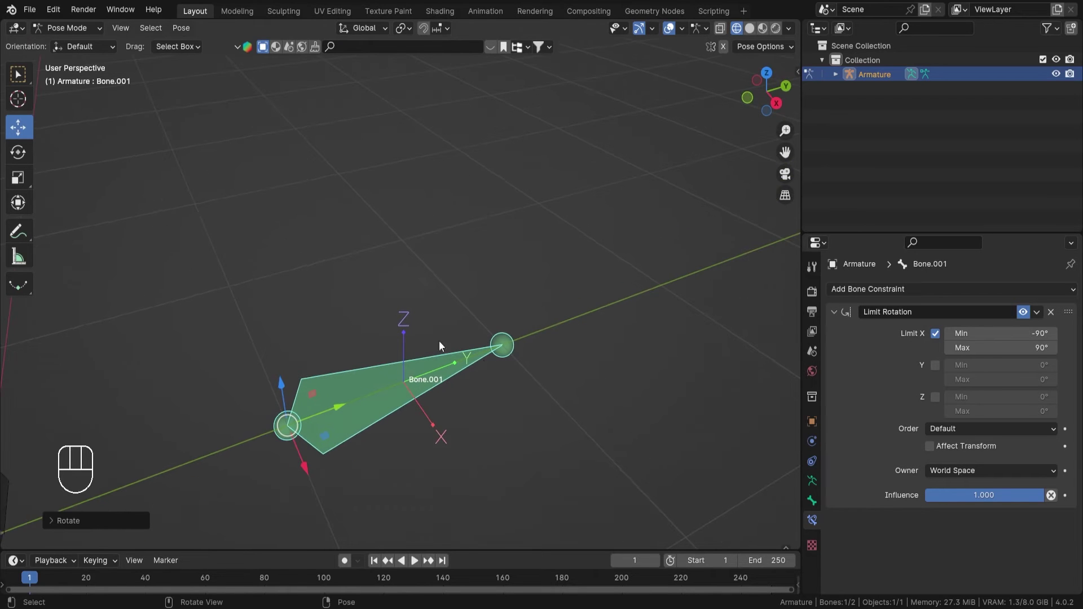
- Change the Limit Rotation owner space from World Space to Local Space
{"action": "left_click", "coordinate": [944, 470]}
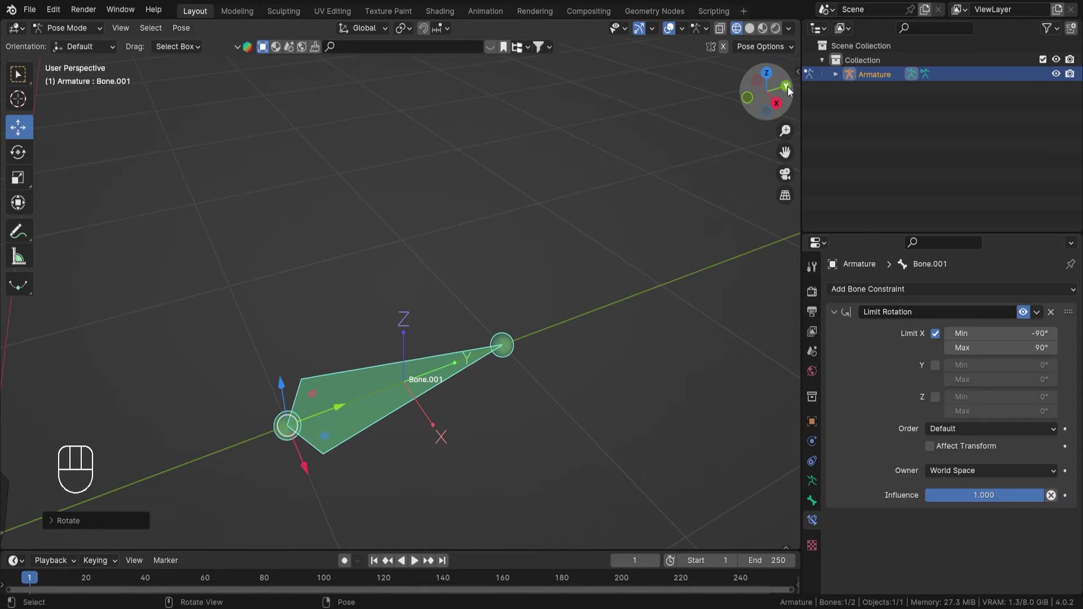
{"action": "left_click_drag", "start_coordinate": [788, 86], "coordinate": [402, 359]}
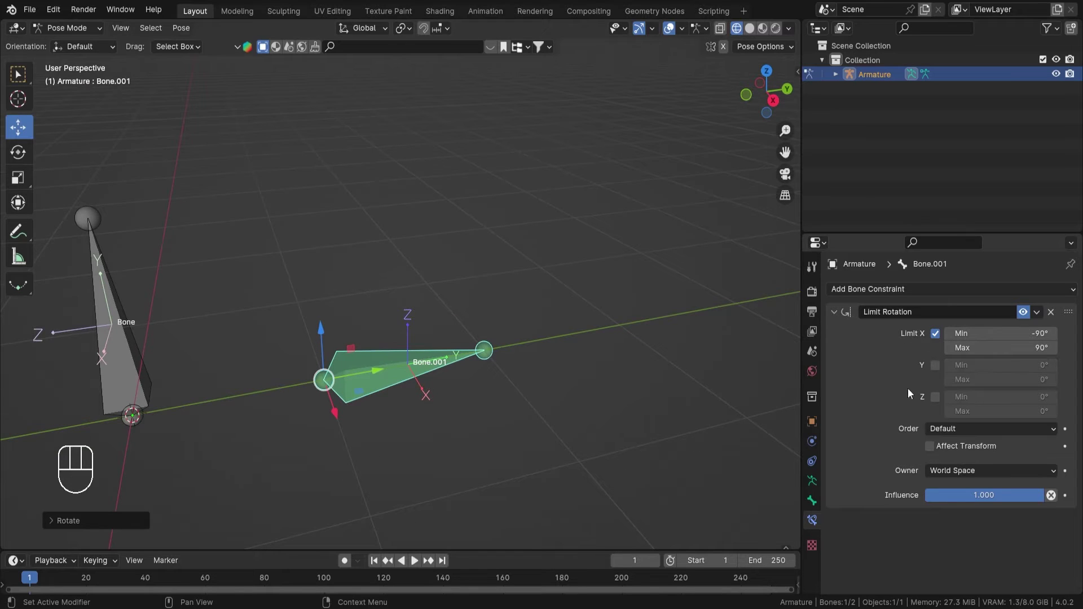
{"action": "left_click", "coordinate": [962, 472]}
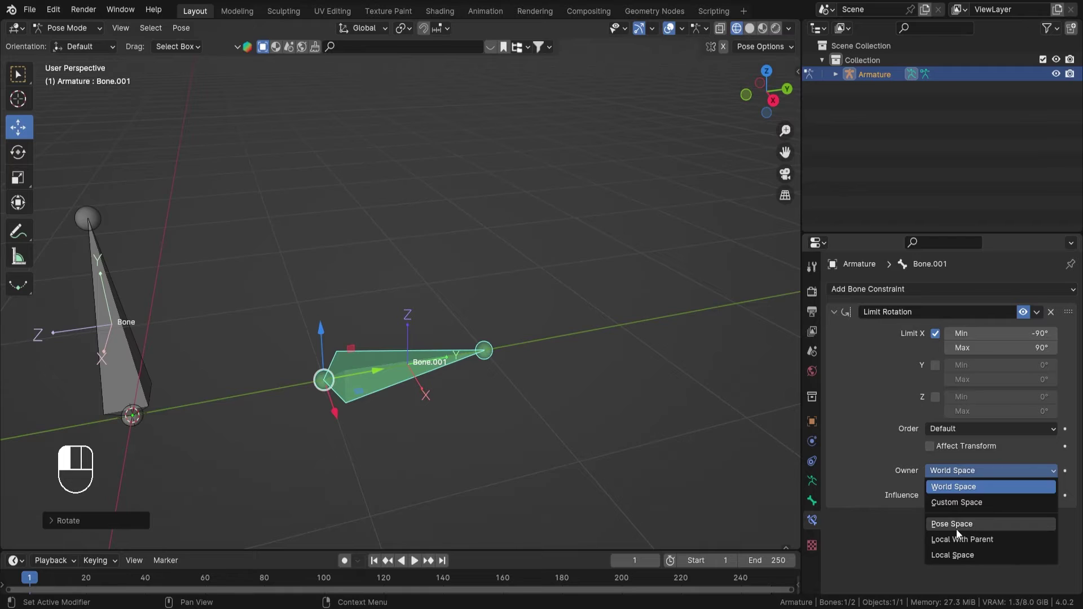
{"action": "left_click", "coordinate": [960, 555]}
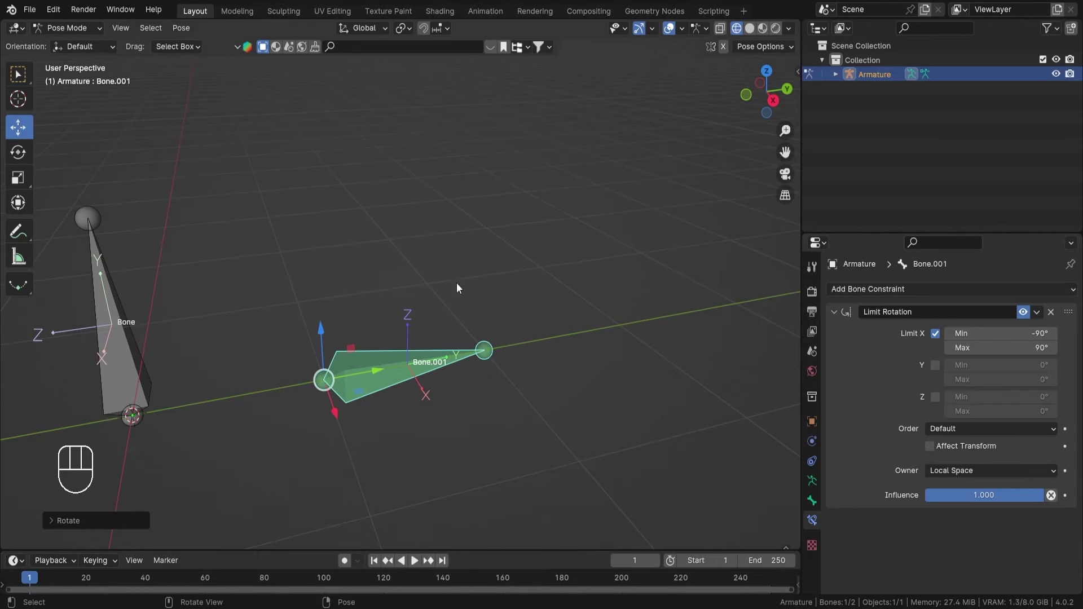
- Clear Bone.001's rotation with Alt+R so it stands upright
{"action": "key", "text": "alt+r"}
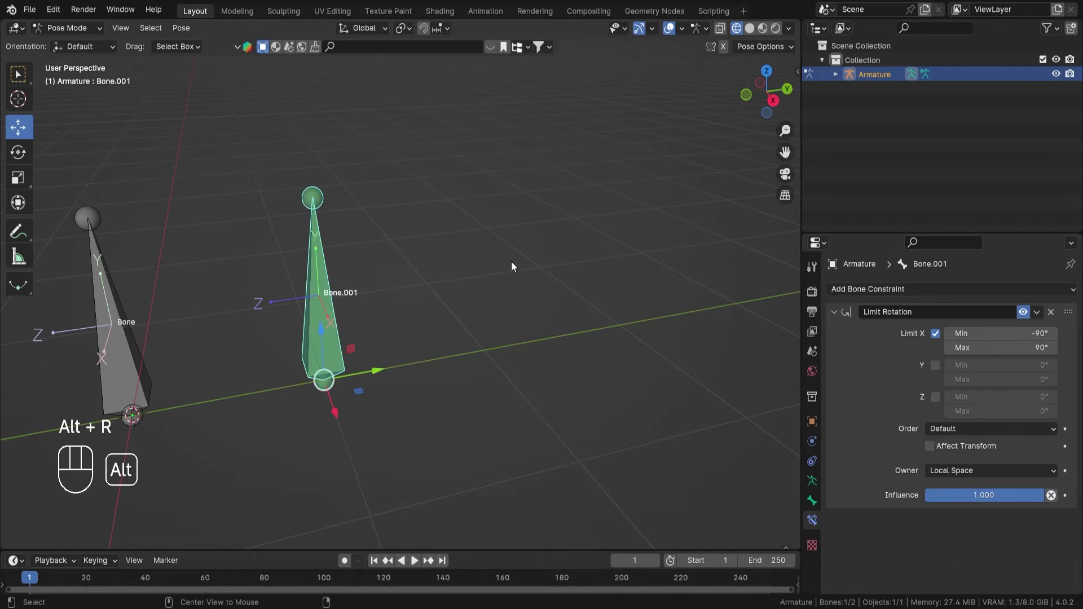
{"action": "middle_click_drag", "start_coordinate": [511, 262], "coordinate": [475, 333]}
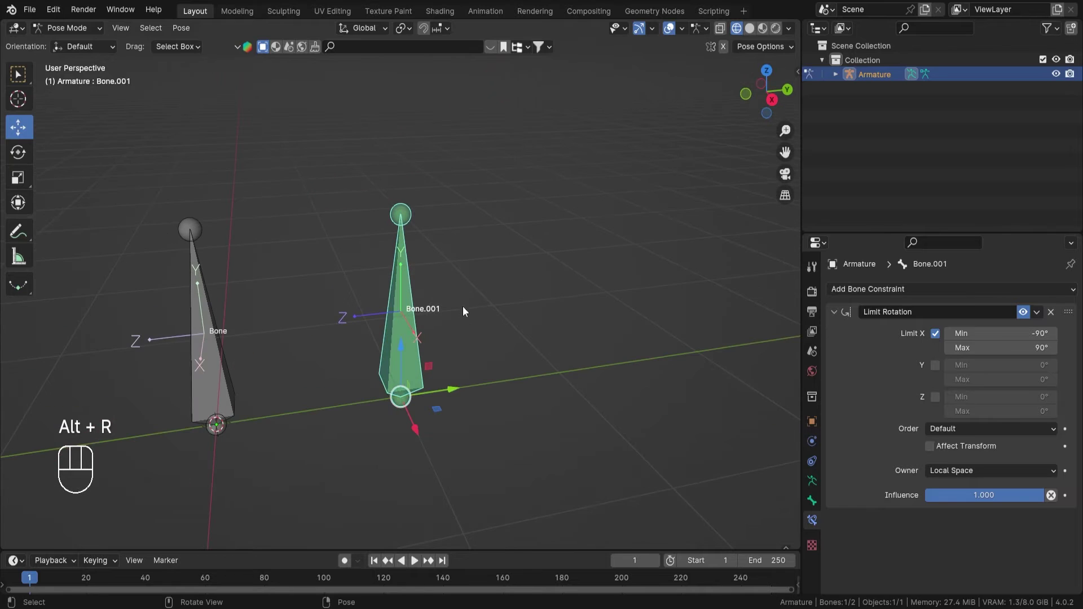
{"action": "middle_click_drag", "start_coordinate": [384, 318], "coordinate": [530, 309]}
- Test X-axis rotations of Bone.001 in Local Space, cancelling each one
{"action": "key", "text": "r"}
{"action": "key", "text": "x"}
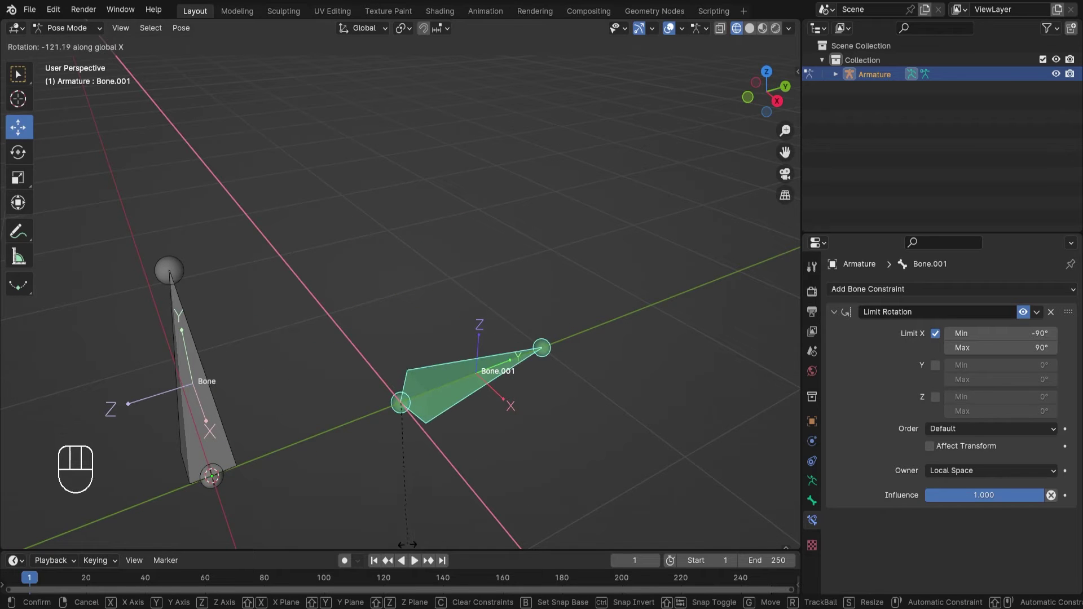
{"action": "right_click", "coordinate": [255, 301]}
{"action": "middle_click_drag", "start_coordinate": [255, 302], "coordinate": [406, 162]}
{"action": "middle_click_drag", "start_coordinate": [508, 271], "coordinate": [424, 326]}
{"action": "key", "text": "r"}
{"action": "key", "text": "x"}
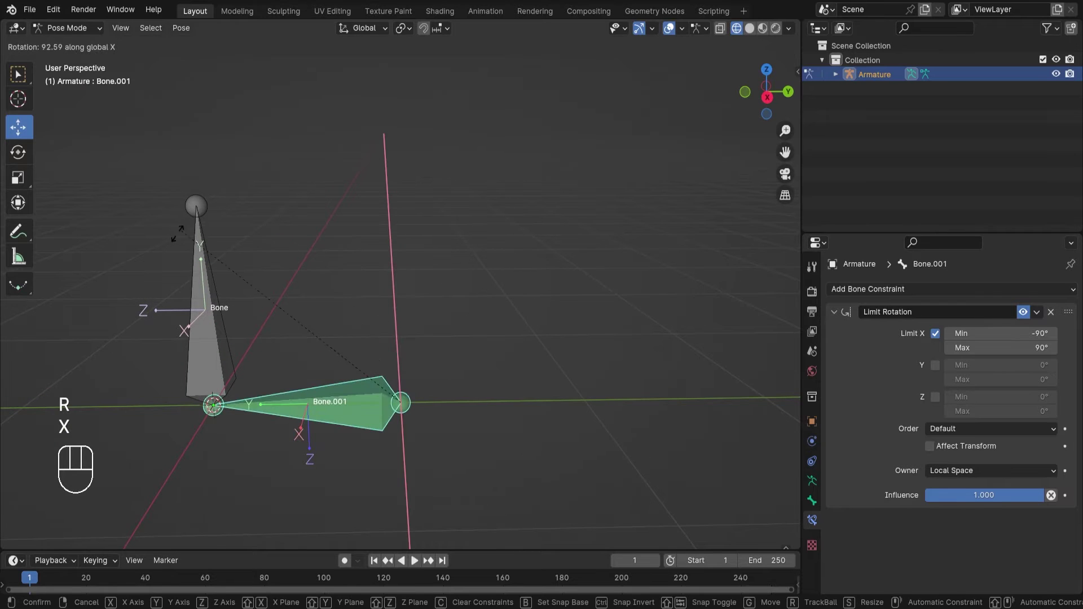
{"action": "right_click", "coordinate": [587, 504]}
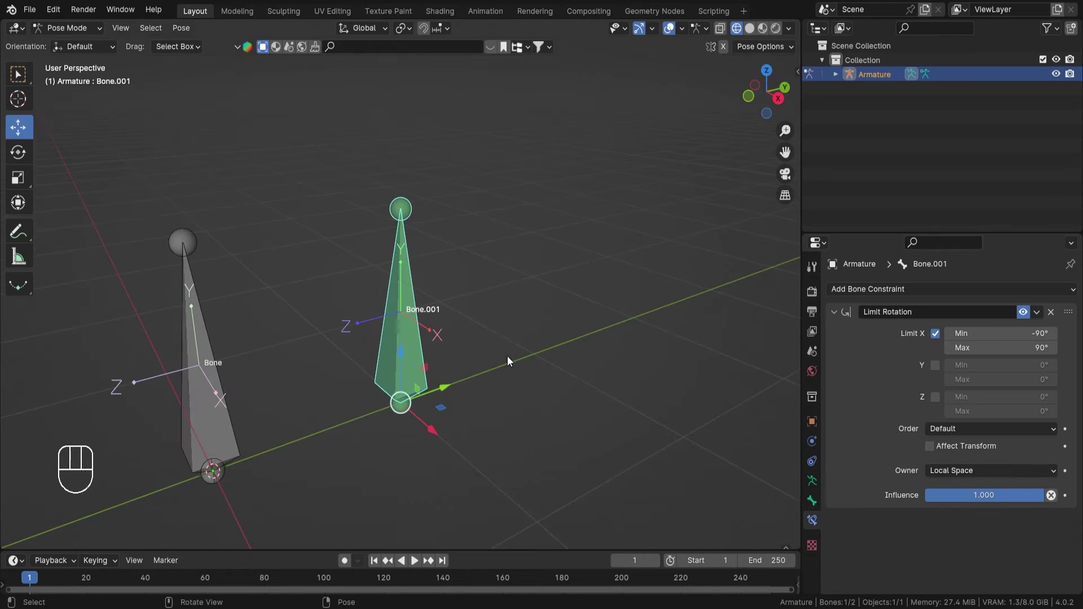
{"action": "middle_click_drag", "start_coordinate": [484, 350], "coordinate": [407, 341]}
{"action": "scroll", "coordinate": [407, 341], "scroll_direction": "up", "scroll_amount": 2}
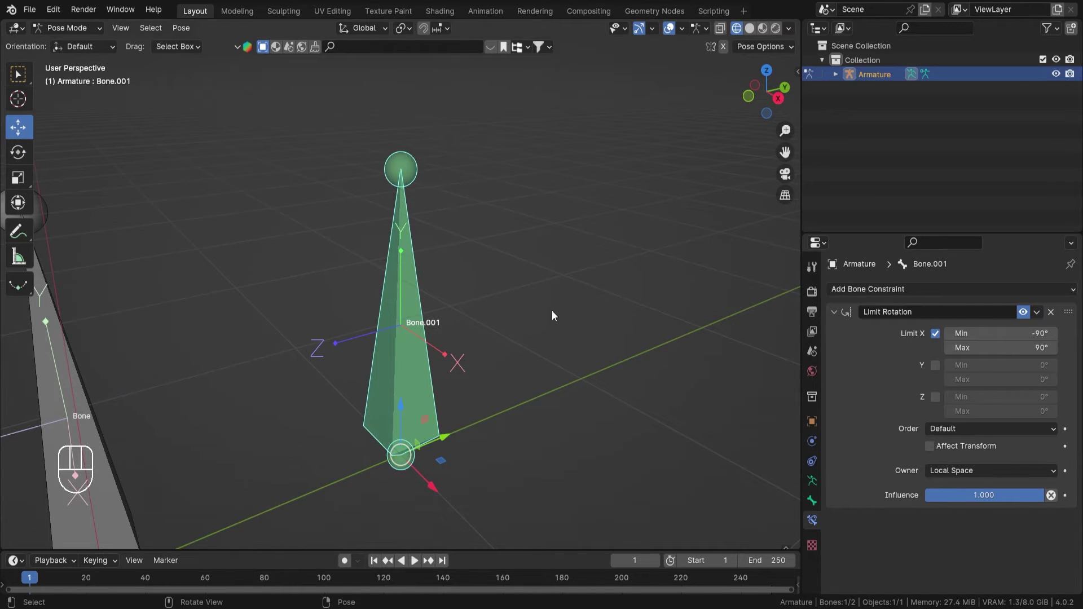
- Set the constraint's owner space back to World Space
{"action": "left_click", "coordinate": [992, 470]}
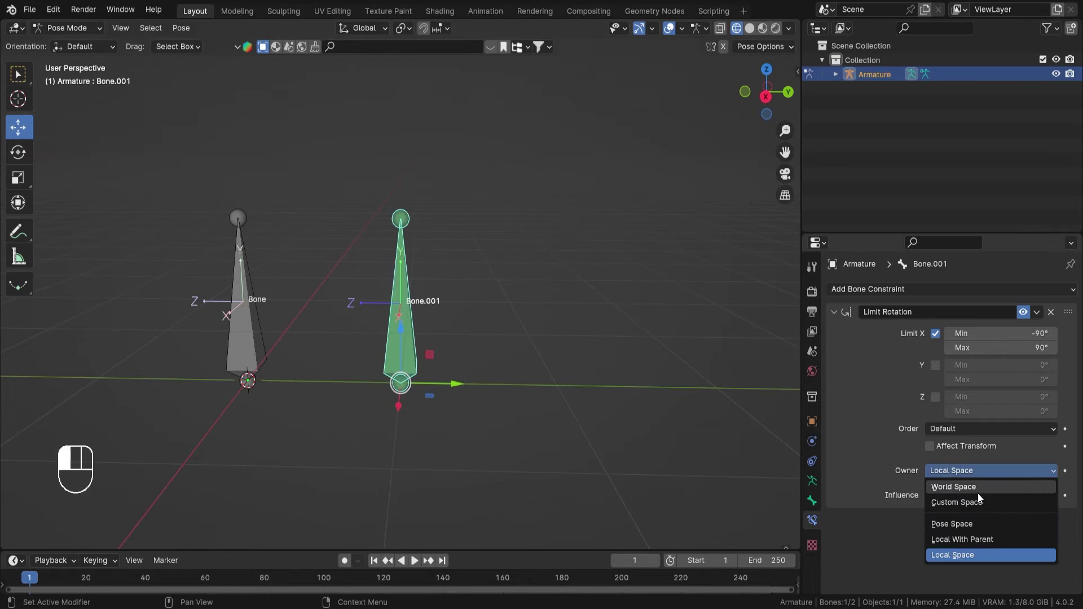
{"action": "left_click", "coordinate": [979, 489]}
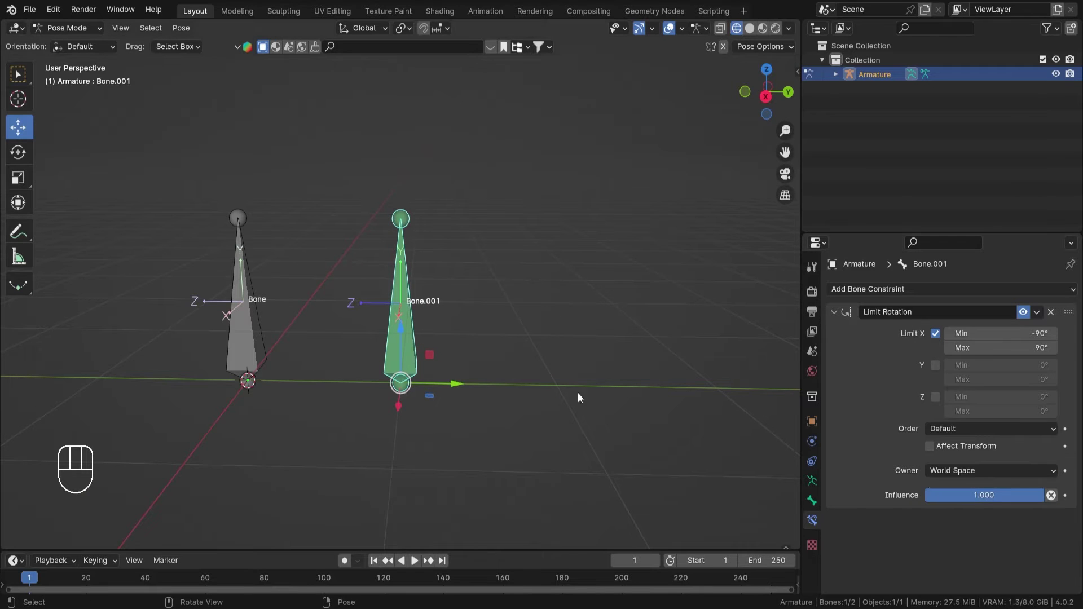
{"action": "middle_click_drag", "start_coordinate": [550, 388], "coordinate": [496, 372]}
- Enable Limit Y and try a Y-axis rotation of Bone.001
{"action": "left_click", "coordinate": [937, 367]}
{"action": "middle_click_drag", "start_coordinate": [639, 455], "coordinate": [507, 313]}
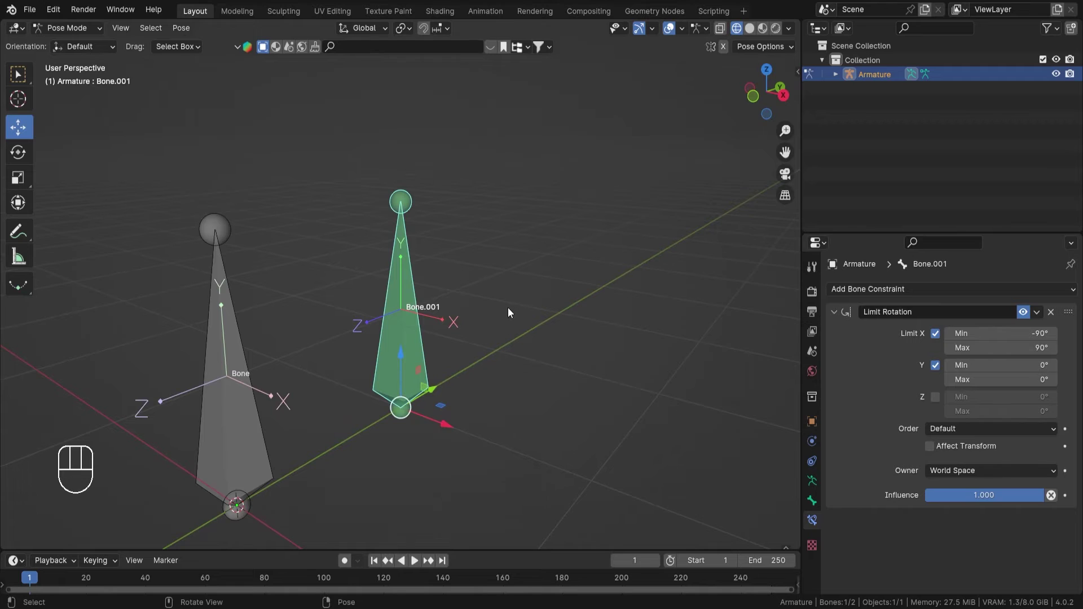
{"action": "key", "text": "r"}
{"action": "key", "text": "y"}
{"action": "left_click", "coordinate": [721, 331]}
- Set the Y limit range to -180° minimum and 180° maximum
{"action": "left_click", "coordinate": [1010, 365]}
{"action": "type", "text": "-180"}
{"action": "key", "text": "Return"}
{"action": "left_click", "coordinate": [993, 380]}
{"action": "type", "text": "180"}
{"action": "key", "text": "Return"}
- Test Y-axis rotations of Bone.001 twice, cancelling each
{"action": "key", "text": "r"}
{"action": "key", "text": "y"}
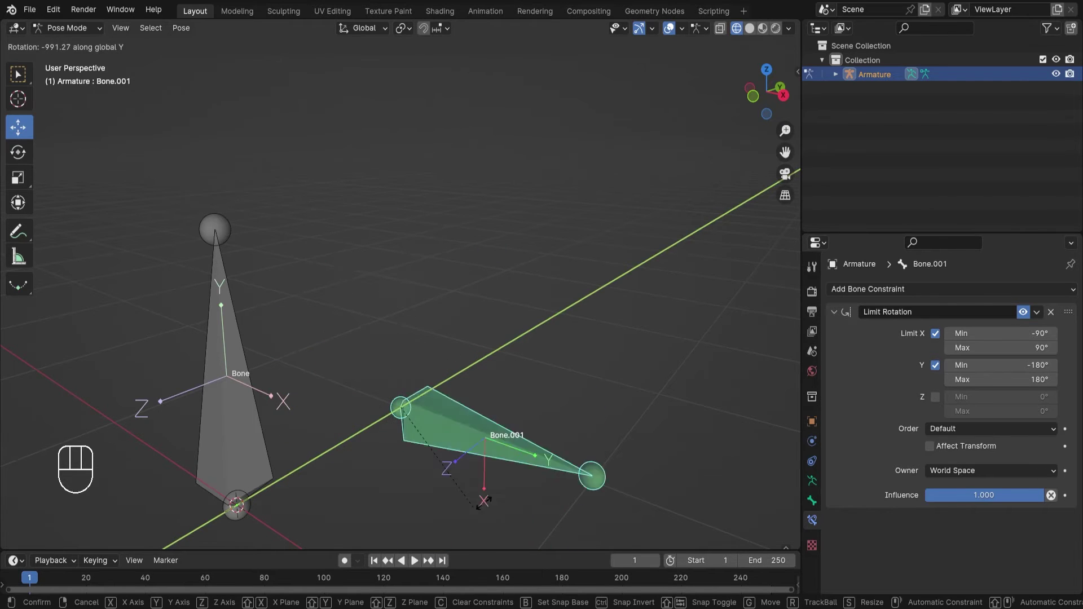
{"action": "right_click", "coordinate": [536, 361]}
{"action": "scroll", "coordinate": [478, 333], "scroll_direction": "down", "scroll_amount": 4}
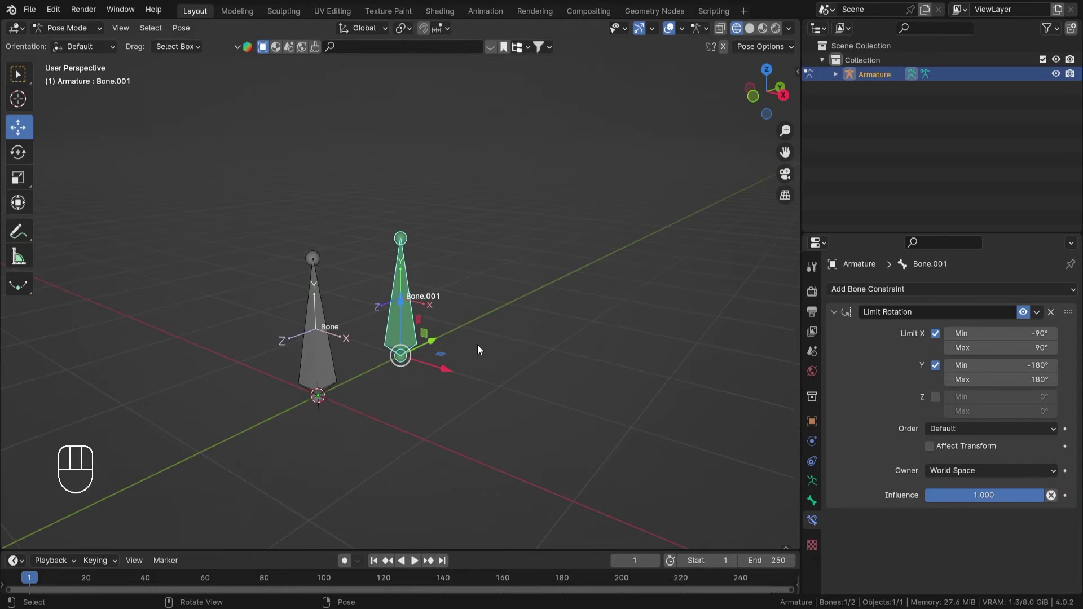
{"action": "key", "text": "r"}
{"action": "key", "text": "y"}
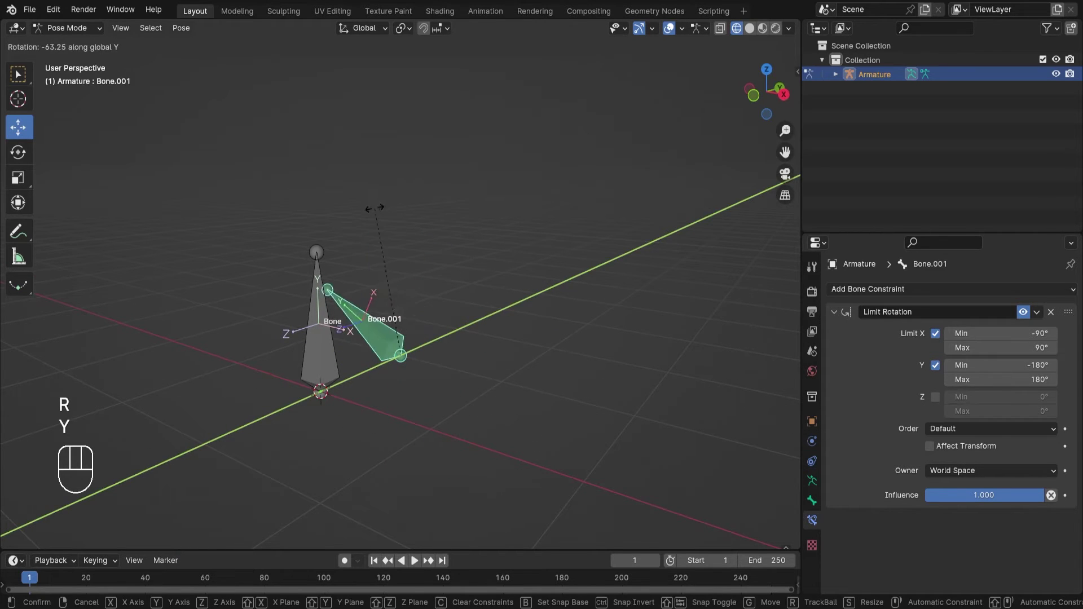
{"action": "right_click", "coordinate": [479, 242]}
- Rotate Bone.001 about Y once more and finish with it upright
{"action": "scroll", "coordinate": [479, 241], "scroll_direction": "up", "scroll_amount": 2}
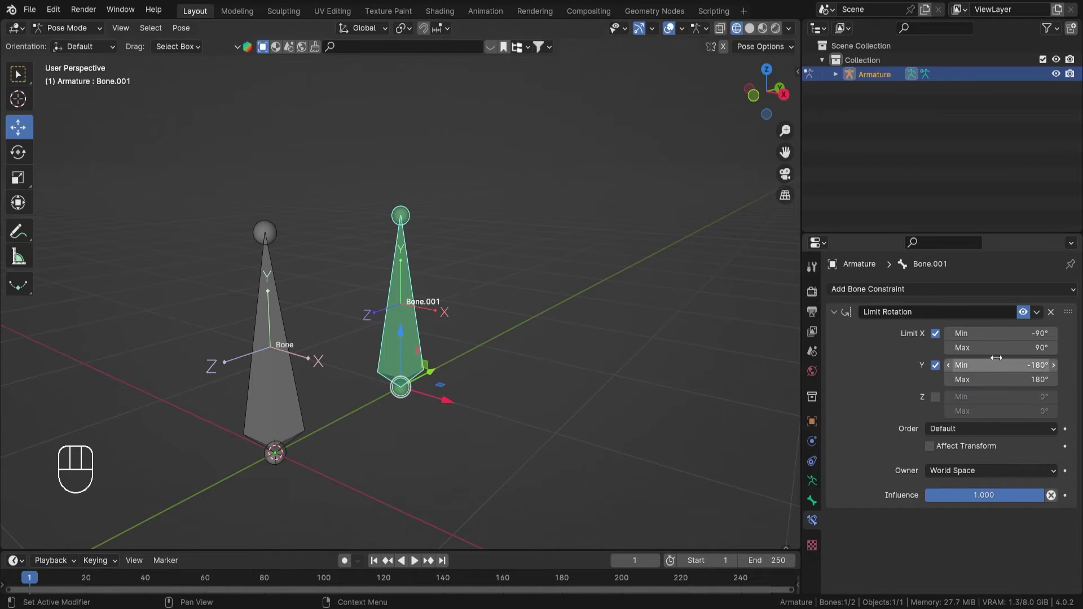
{"action": "middle_click_drag", "start_coordinate": [350, 309], "coordinate": [466, 283]}
{"action": "key", "text": "r"}
{"action": "key", "text": "y"}
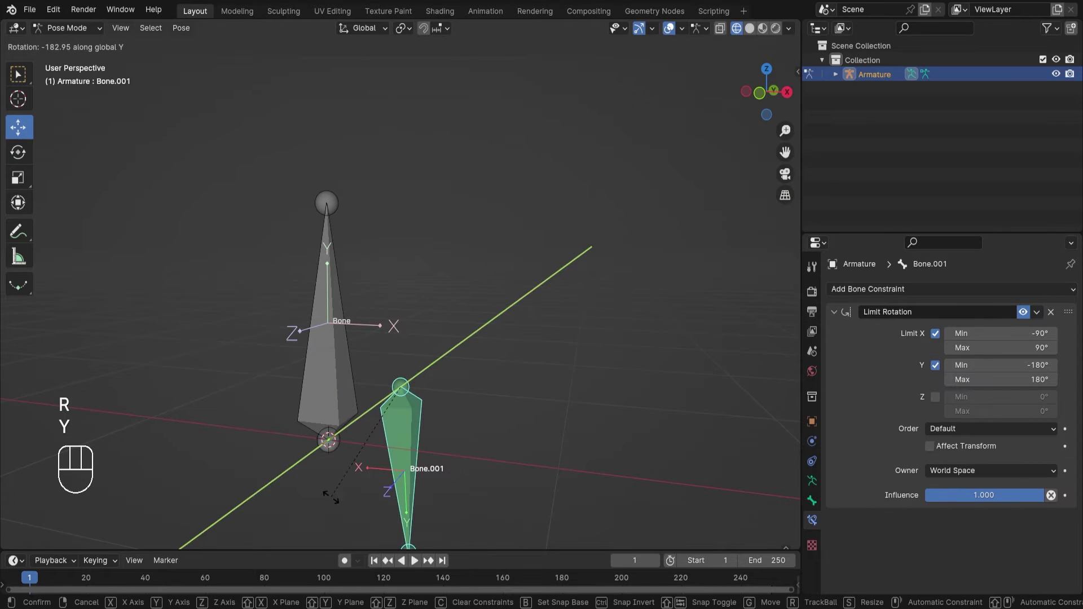
{"action": "left_click", "coordinate": [590, 299]}
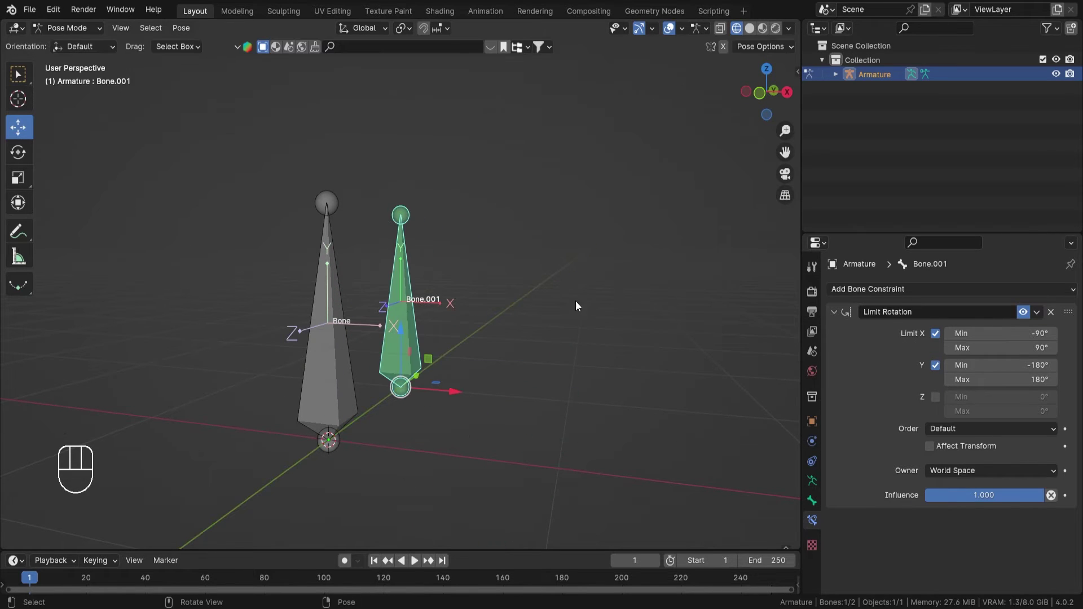
- Narrow the Y limit to -45° to 45° and test a Y rotation, cancelling it
{"action": "left_click", "coordinate": [1009, 365]}
{"action": "type", "text": "-45"}
{"action": "left_click", "coordinate": [976, 379]}
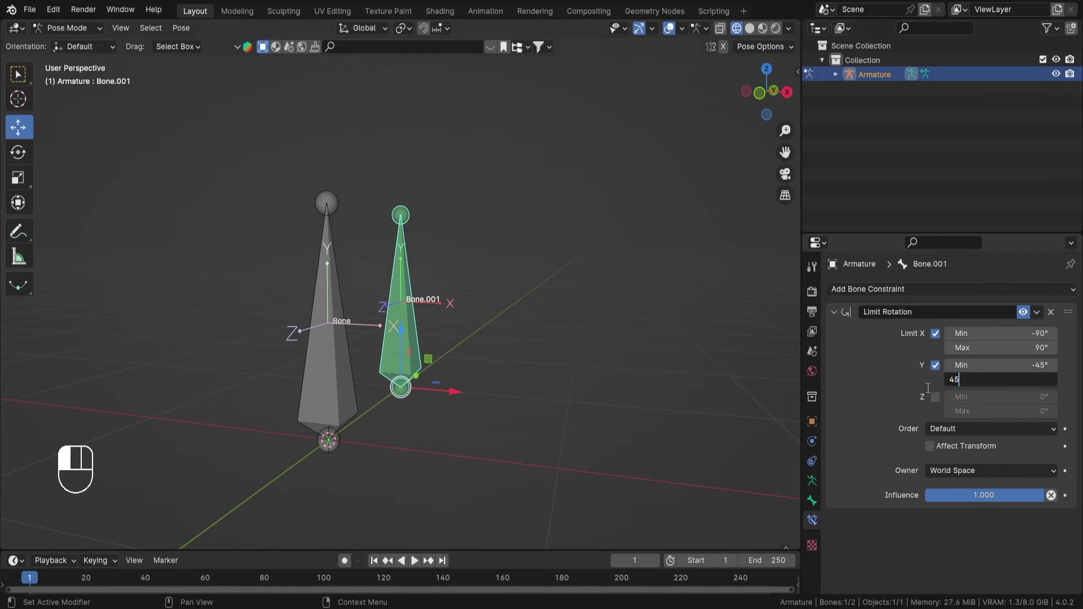
{"action": "left_click", "coordinate": [907, 392]}
{"action": "key", "text": "r"}
{"action": "key", "text": "y"}
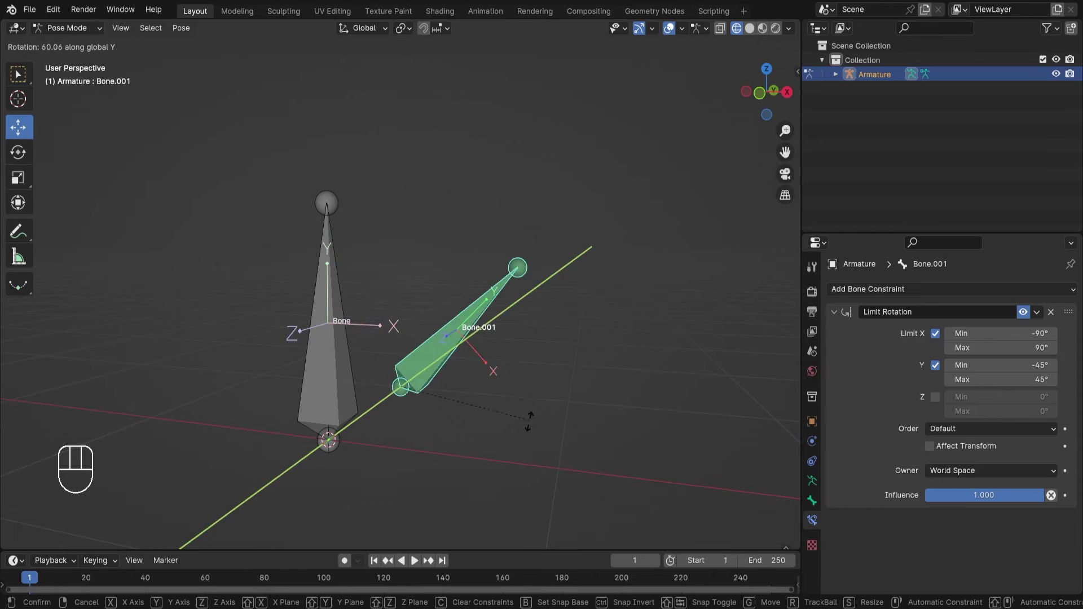
{"action": "key", "text": "Escape"}
- Enable Limit Z with a -60° minimum and 60° maximum
{"action": "left_click", "coordinate": [935, 397]}
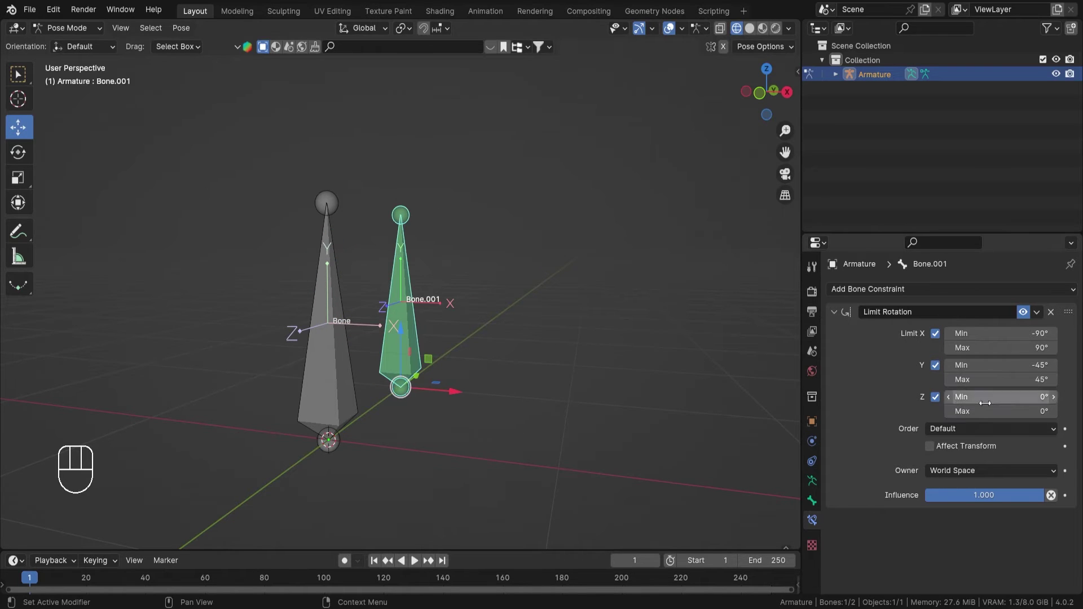
{"action": "double_click", "coordinate": [1001, 396]}
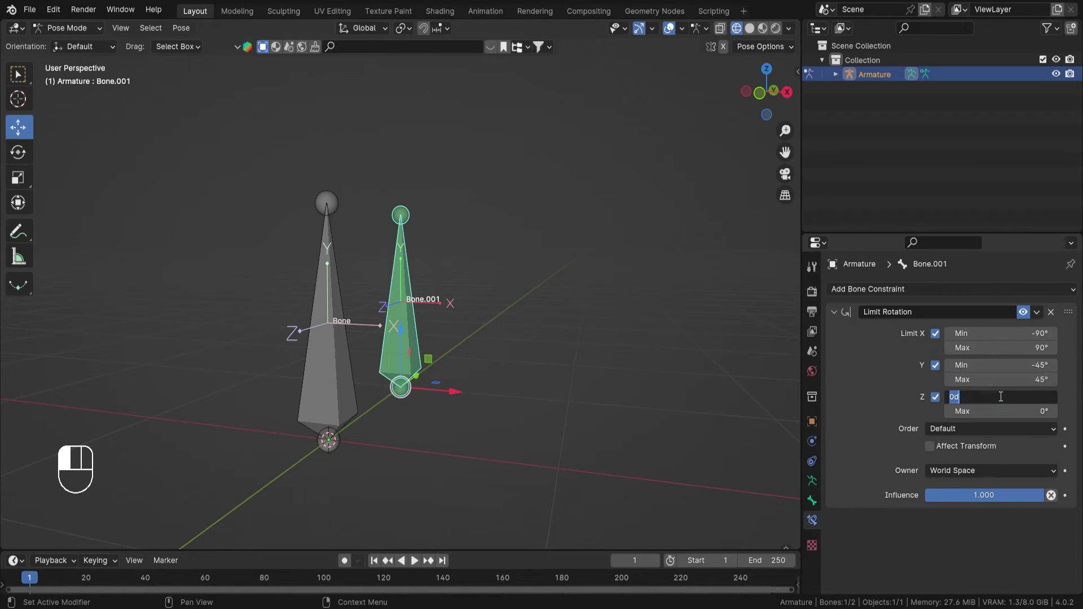
{"action": "type", "text": "-60"}
{"action": "key", "text": "Return"}
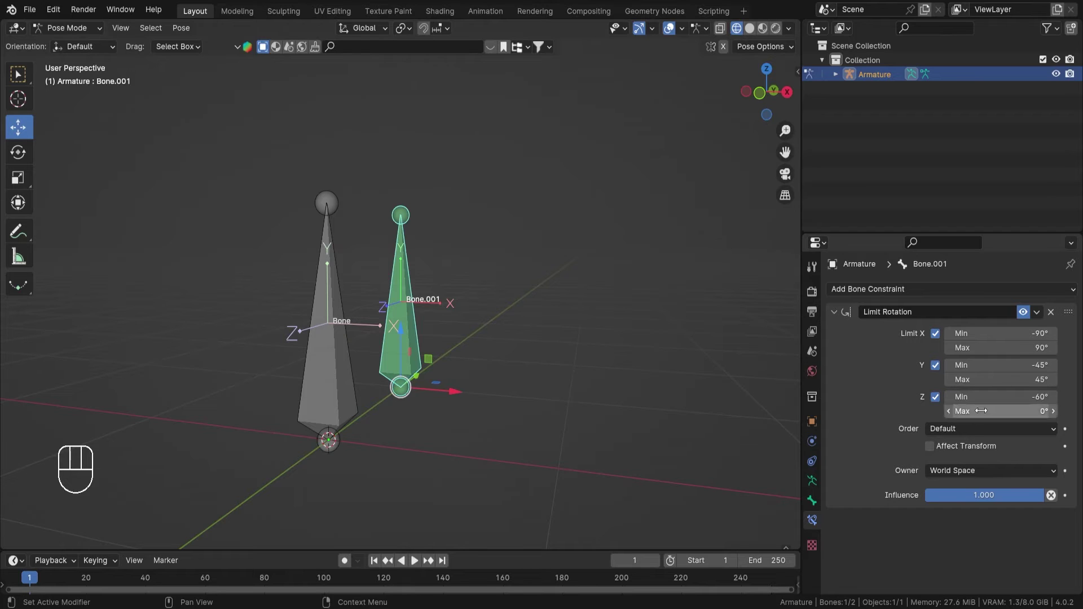
{"action": "double_click", "coordinate": [1001, 411]}
{"action": "type", "text": "60"}
{"action": "key", "text": "Return"}
- Rotate Bone.001 about global Z to test the limit, confirm, and view the rotation order choices
{"action": "key", "text": "r"}
{"action": "key", "text": "z"}
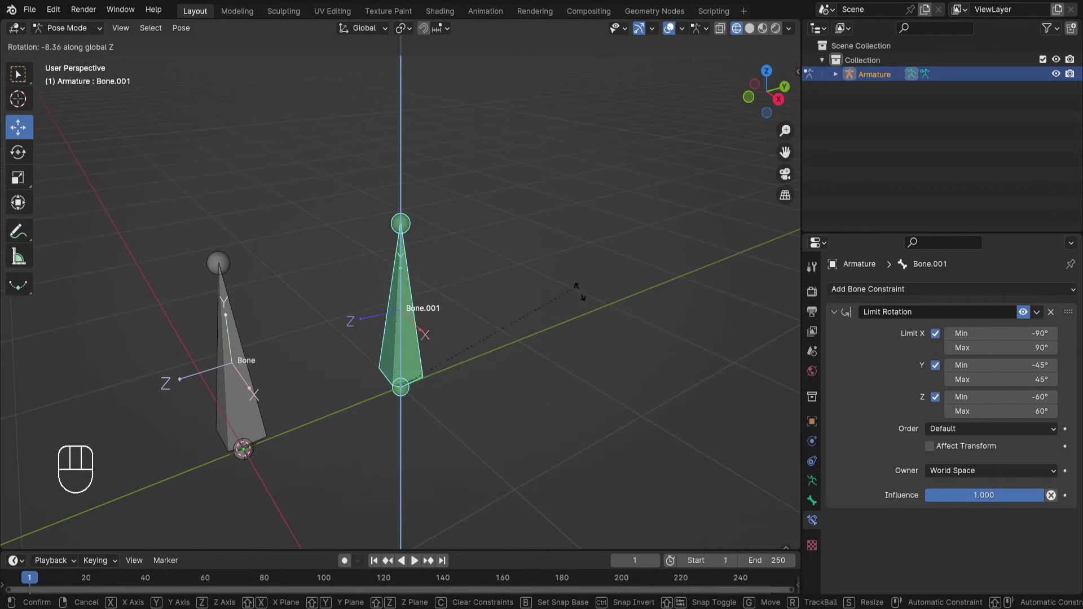
{"action": "middle_click_drag", "start_coordinate": [590, 314], "coordinate": [576, 388]}
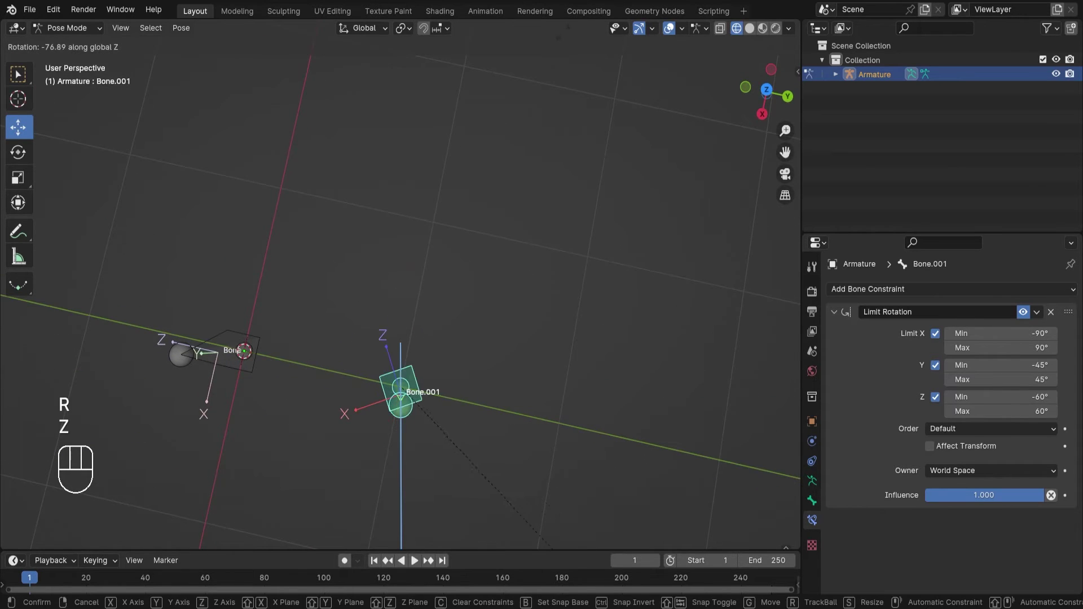
{"action": "left_click", "coordinate": [445, 223]}
{"action": "middle_click_drag", "start_coordinate": [446, 219], "coordinate": [991, 424]}
{"action": "left_click", "coordinate": [992, 429]}
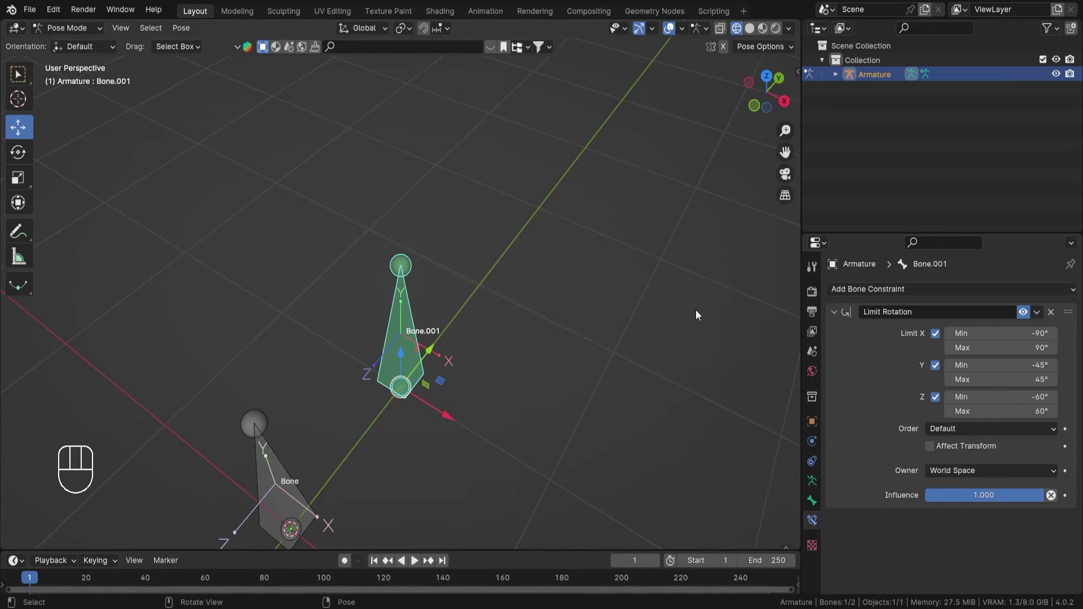
- Show the sidebar Item tab with Bone.001's zero location, identity quaternion rotation and unit scale
{"action": "key", "text": "n"}
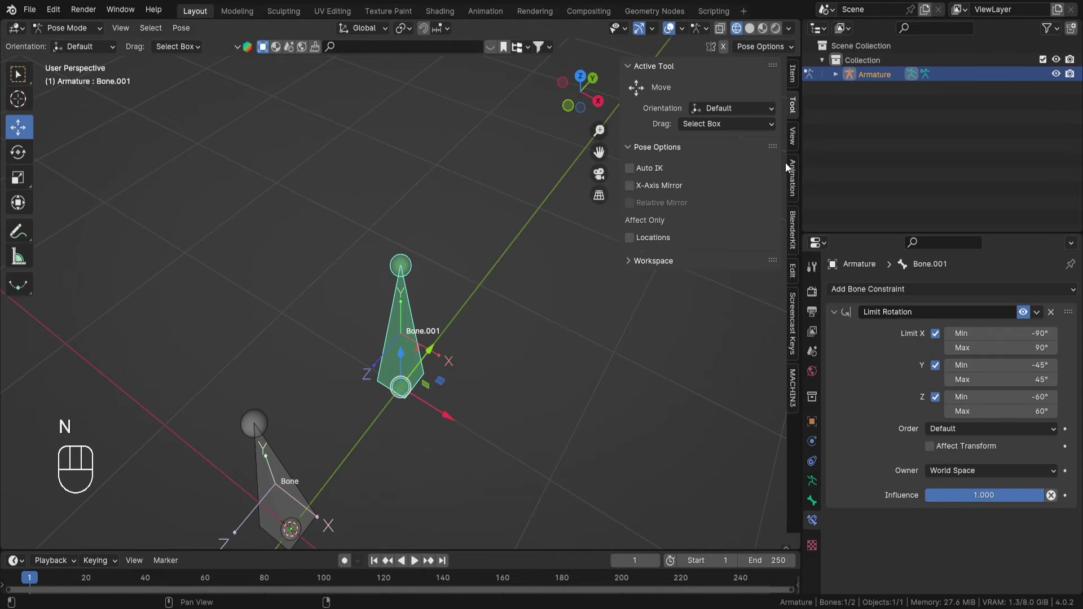
{"action": "left_click", "coordinate": [794, 75]}
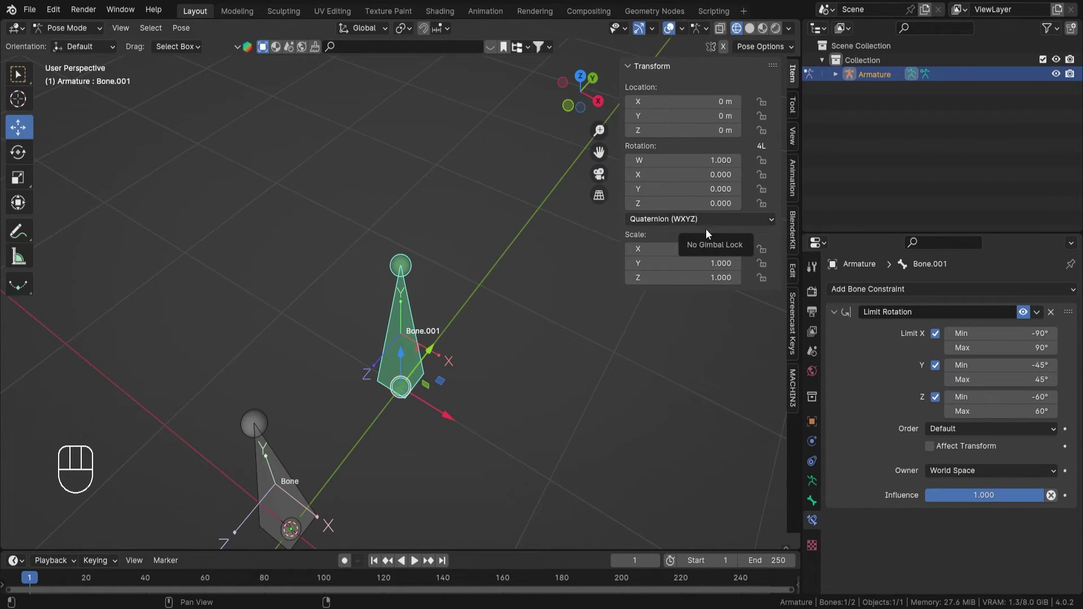
{"action": "middle_click_drag", "start_coordinate": [564, 389], "coordinate": [492, 328]}
{"action": "scroll", "coordinate": [493, 327], "scroll_direction": "down", "scroll_amount": 2}
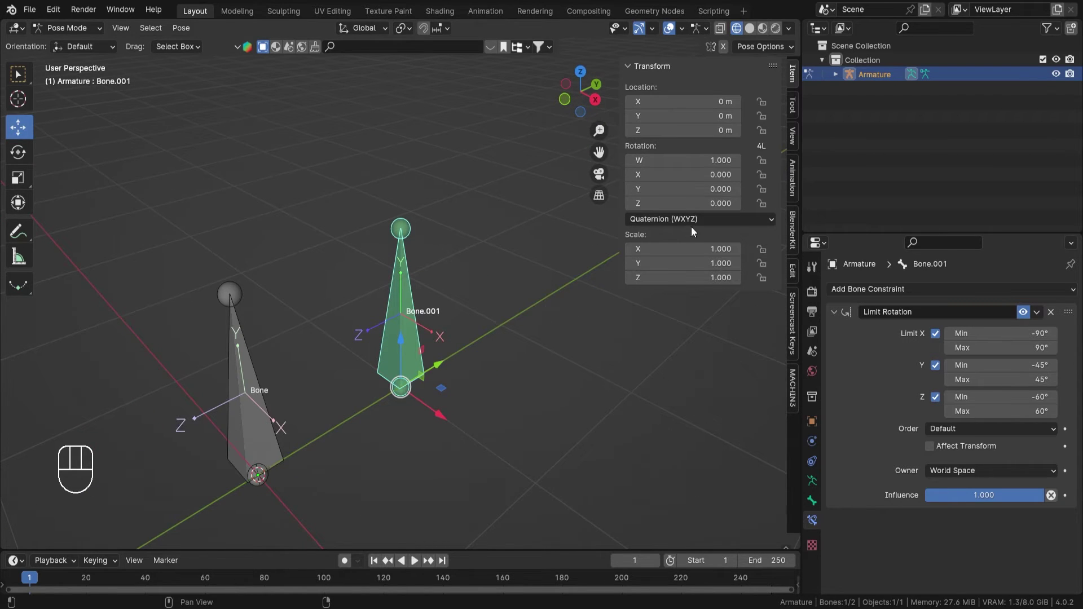
- Inspect the constraint's rotation order choices and try an X rotation of Bone.001, then cancel it
{"action": "left_click", "coordinate": [960, 430]}
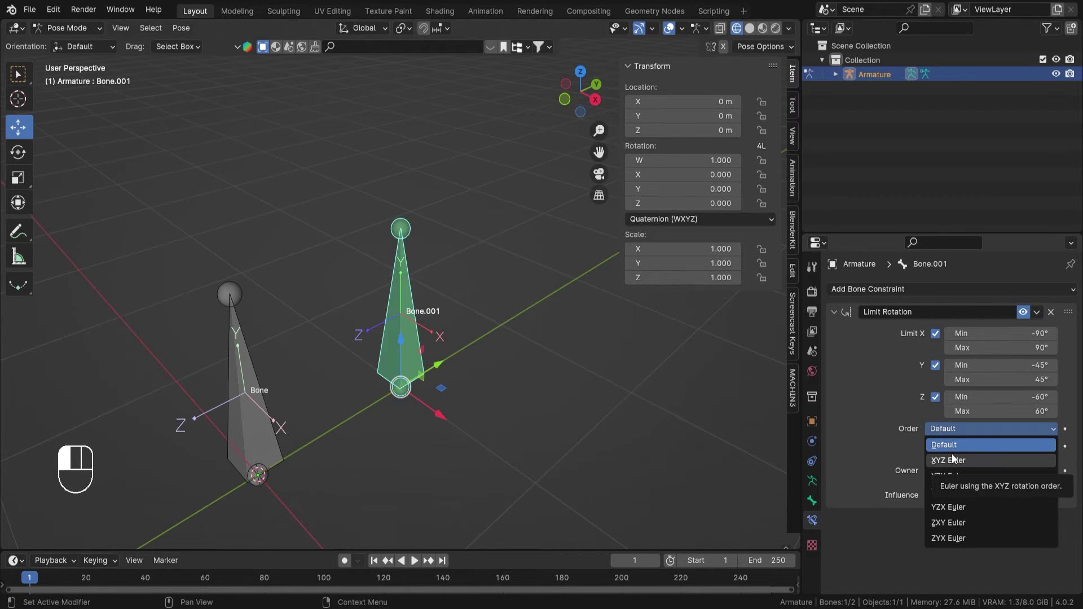
{"action": "middle_click_drag", "start_coordinate": [569, 349], "coordinate": [740, 401]}
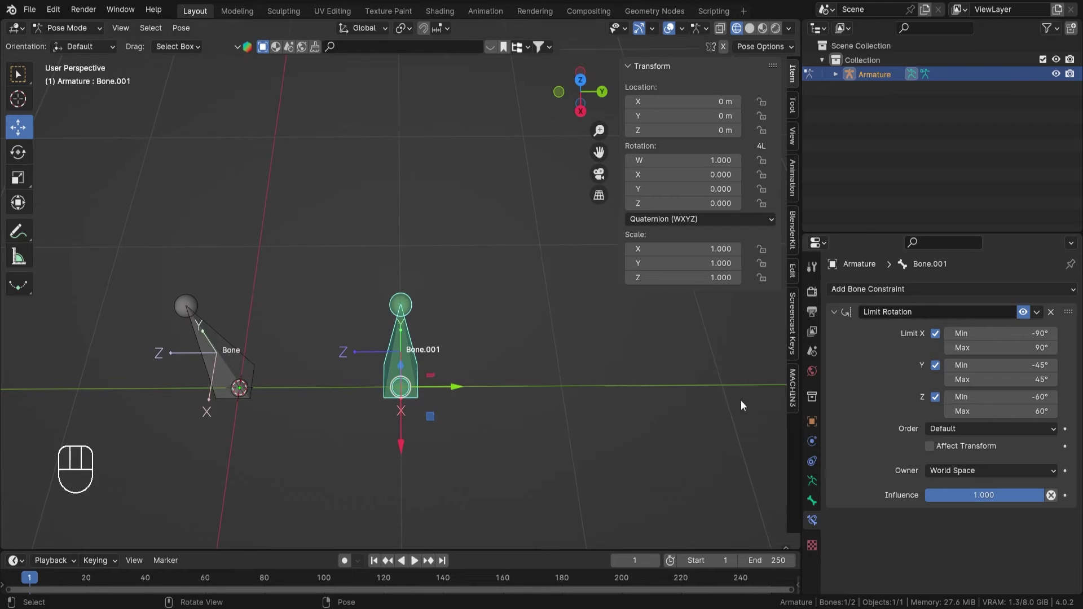
{"action": "left_click", "coordinate": [976, 428]}
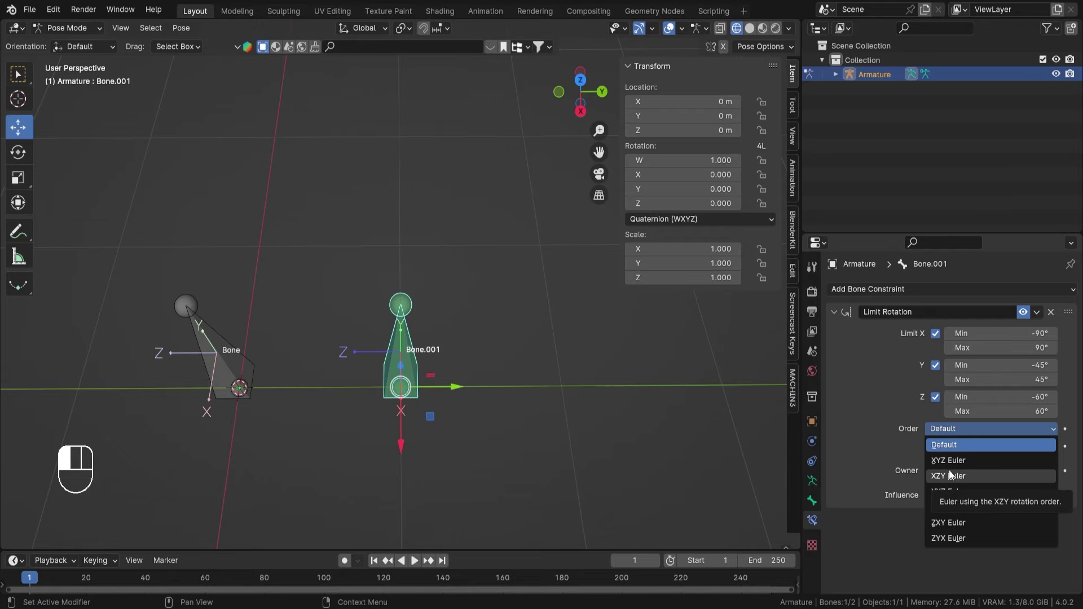
{"action": "middle_click_drag", "start_coordinate": [580, 343], "coordinate": [479, 299]}
{"action": "middle_click_drag", "start_coordinate": [483, 374], "coordinate": [483, 282]}
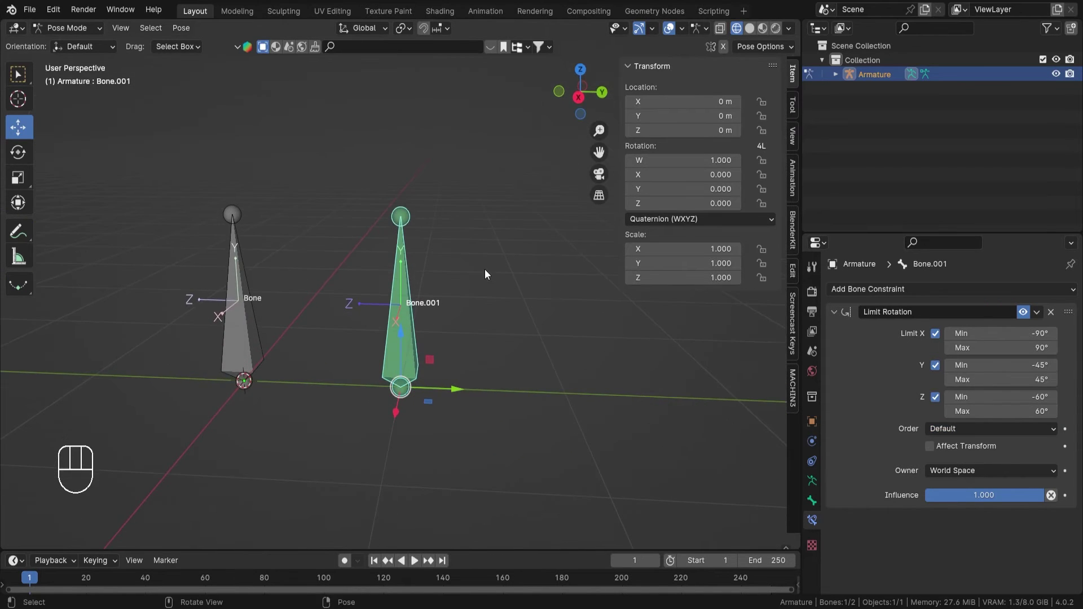
{"action": "key", "text": "r"}
{"action": "key", "text": "x"}
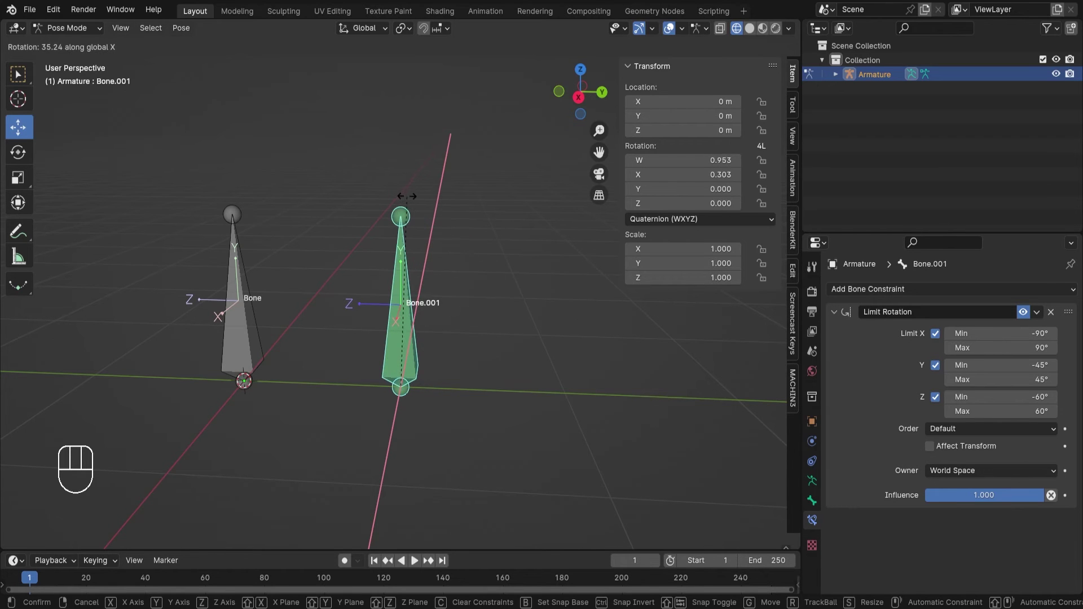
{"action": "key", "text": "Escape"}
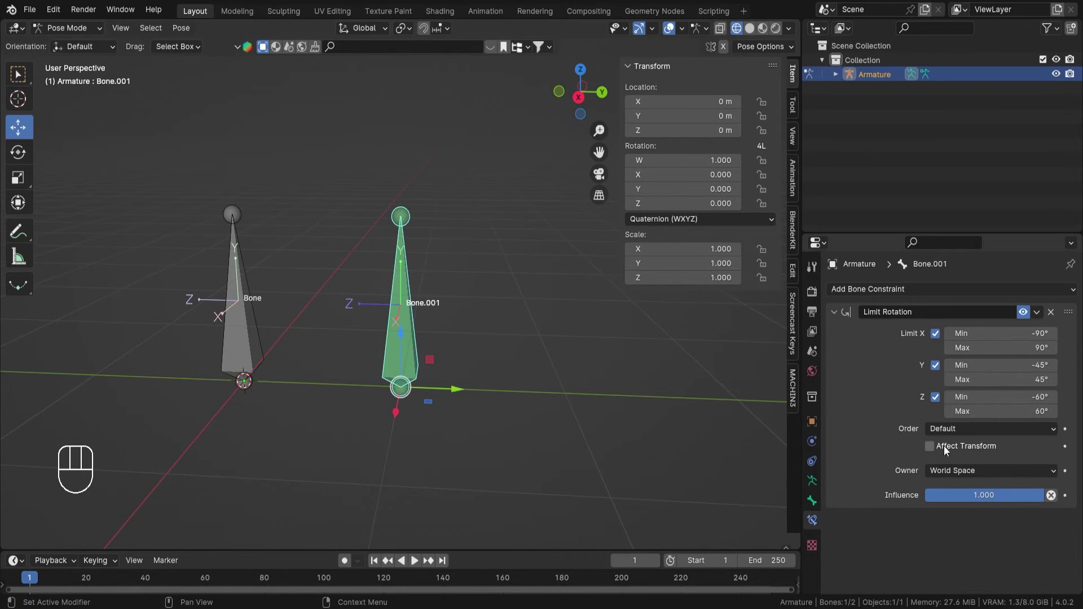
- Set the constraint order to XYZ Euler, then XZY Euler, cancelling a test rotation after each
{"action": "left_click", "coordinate": [964, 430]}
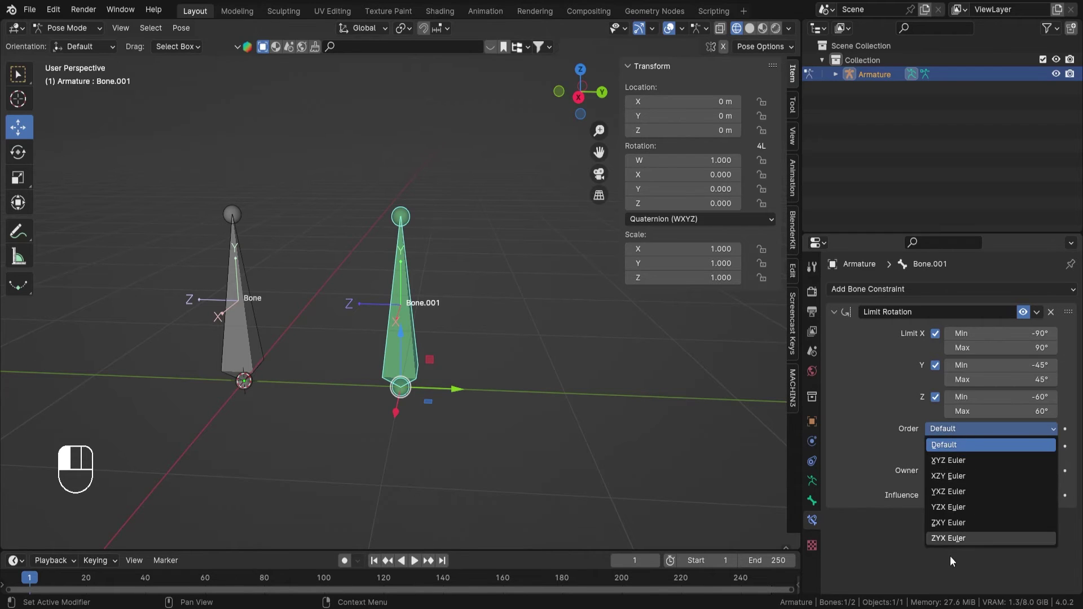
{"action": "left_click", "coordinate": [970, 462]}
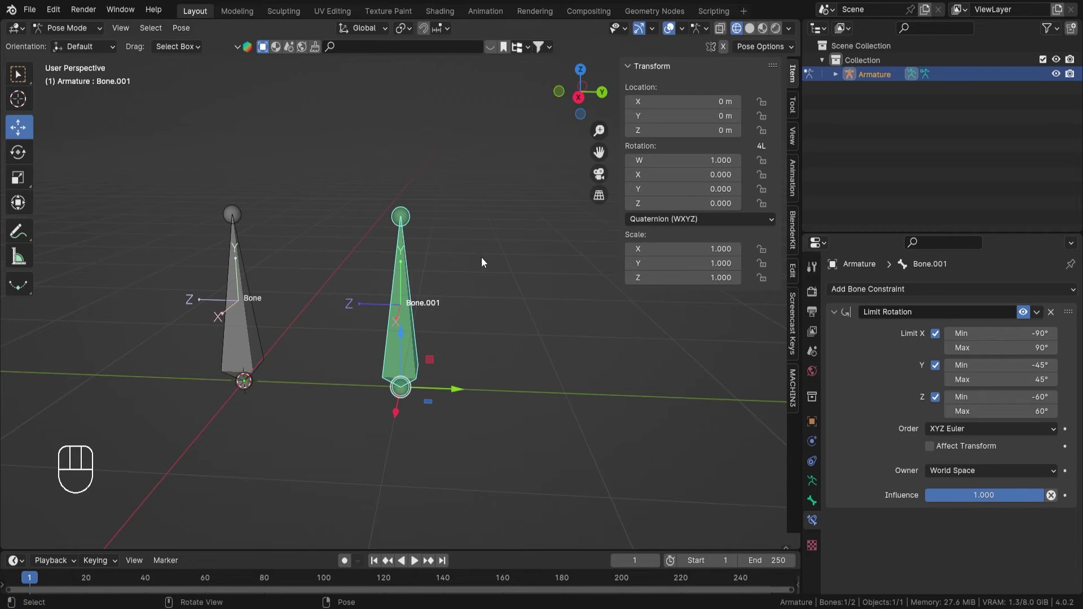
{"action": "key", "text": "r"}
{"action": "right_click", "coordinate": [556, 319]}
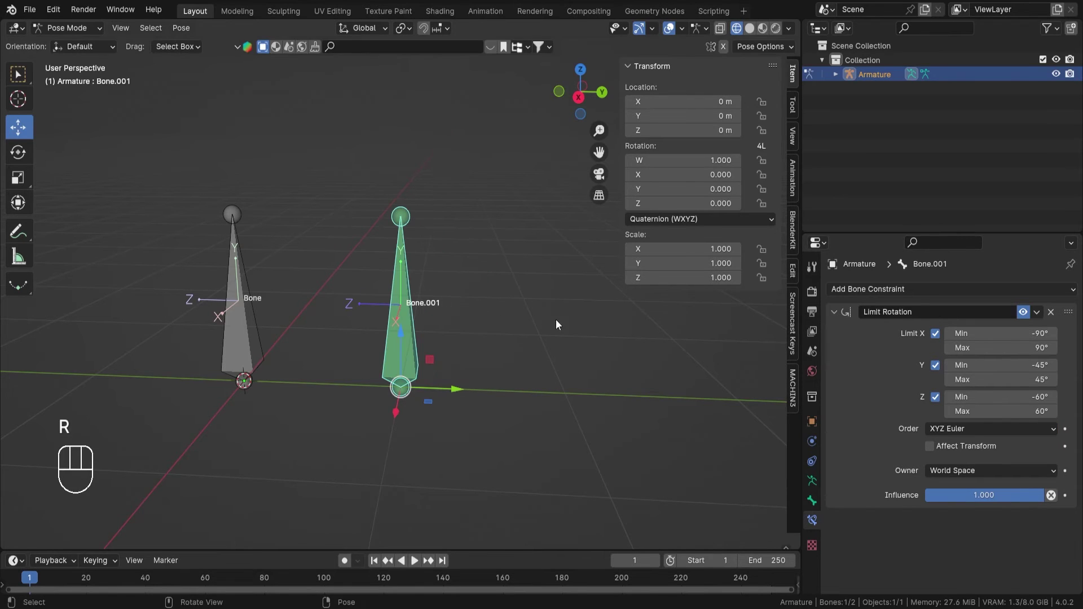
{"action": "left_click", "coordinate": [966, 429]}
{"action": "left_click", "coordinate": [970, 476]}
{"action": "key", "text": "r"}
{"action": "key", "text": "x"}
{"action": "right_click", "coordinate": [528, 241]}
- Set the constraint order to YXZ Euler and try a free rotation of Bone.001, then cancel it
{"action": "left_click", "coordinate": [959, 428]}
{"action": "left_click", "coordinate": [938, 496]}
{"action": "key", "text": "x"}
{"action": "key", "text": "r"}
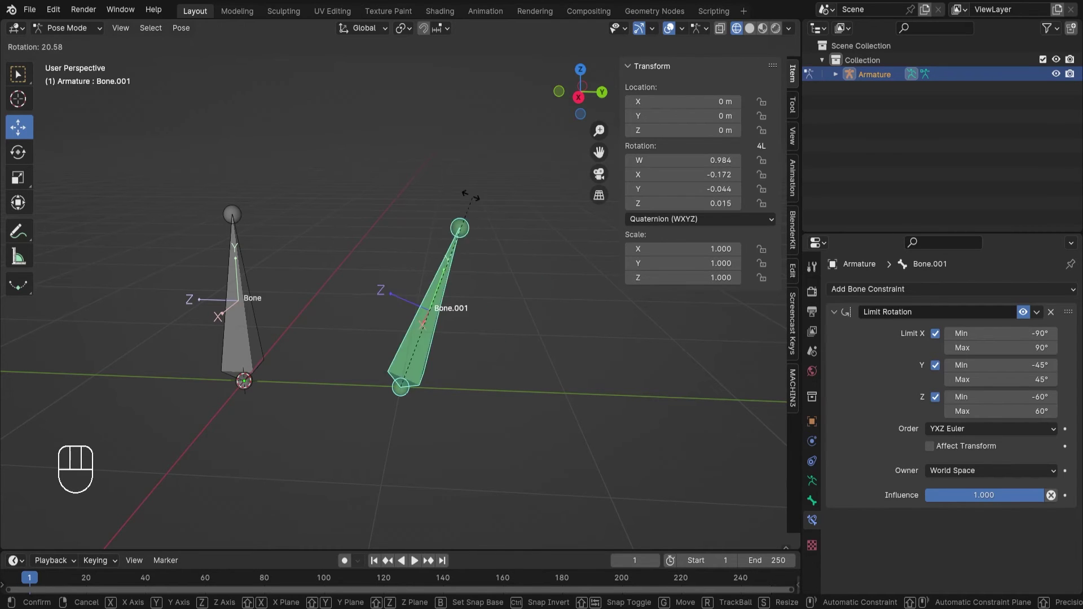
{"action": "right_click", "coordinate": [468, 196]}
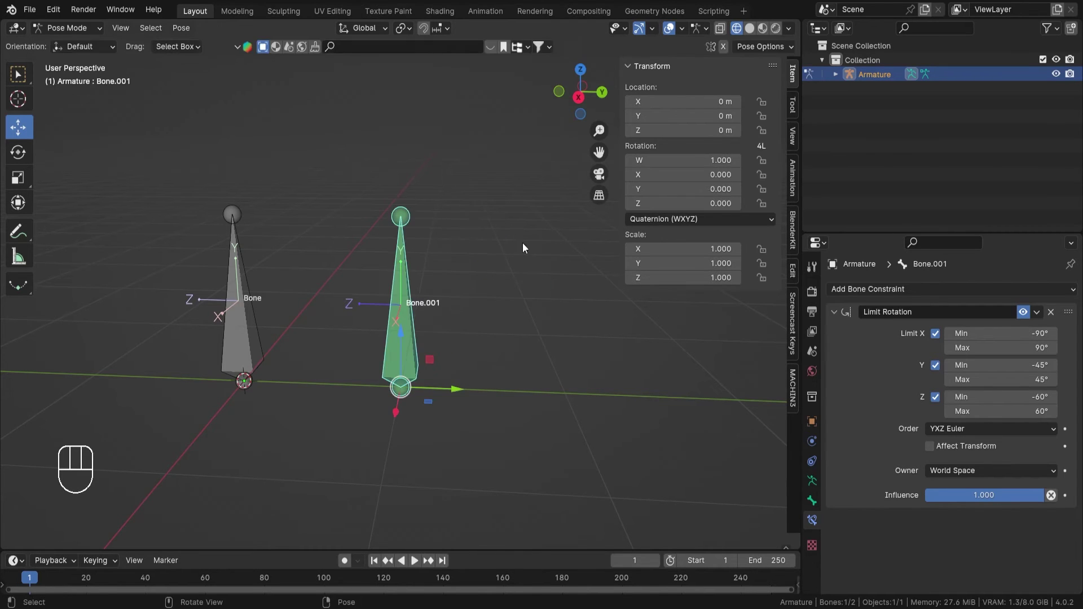
- Set the constraint order back to Default and rotate Bone.001 about the global X axis
{"action": "left_click", "coordinate": [967, 430]}
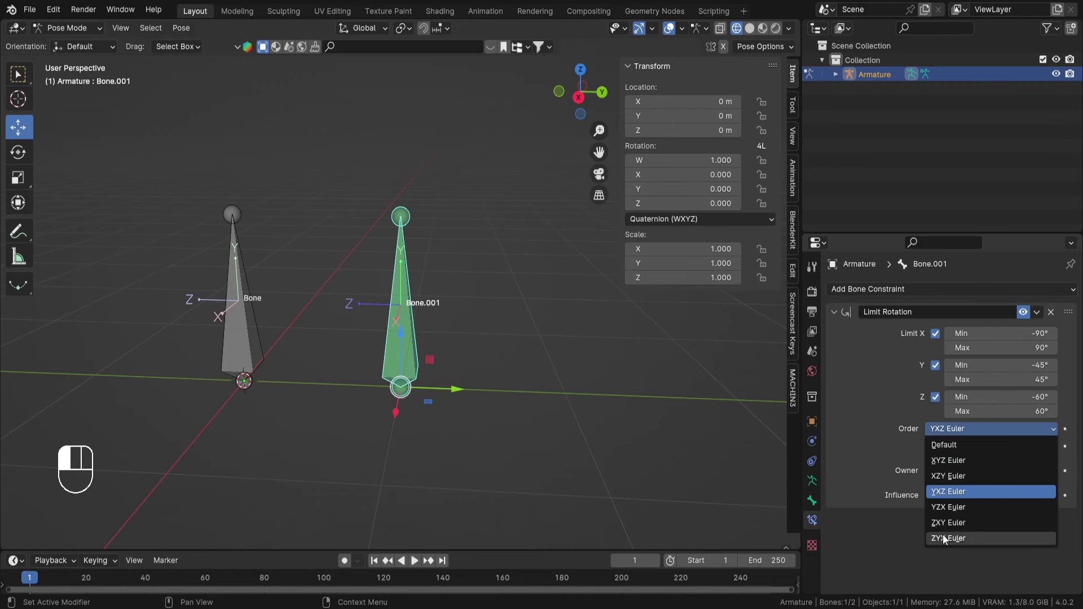
{"action": "left_click", "coordinate": [938, 430]}
{"action": "left_click", "coordinate": [946, 445]}
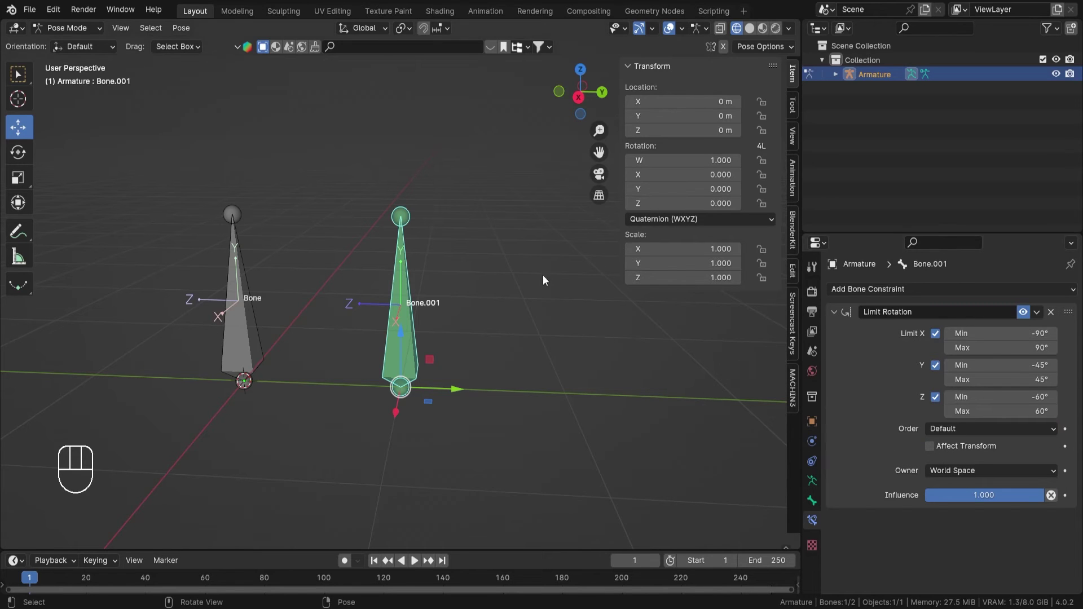
{"action": "key", "text": "r"}
{"action": "key", "text": "x"}
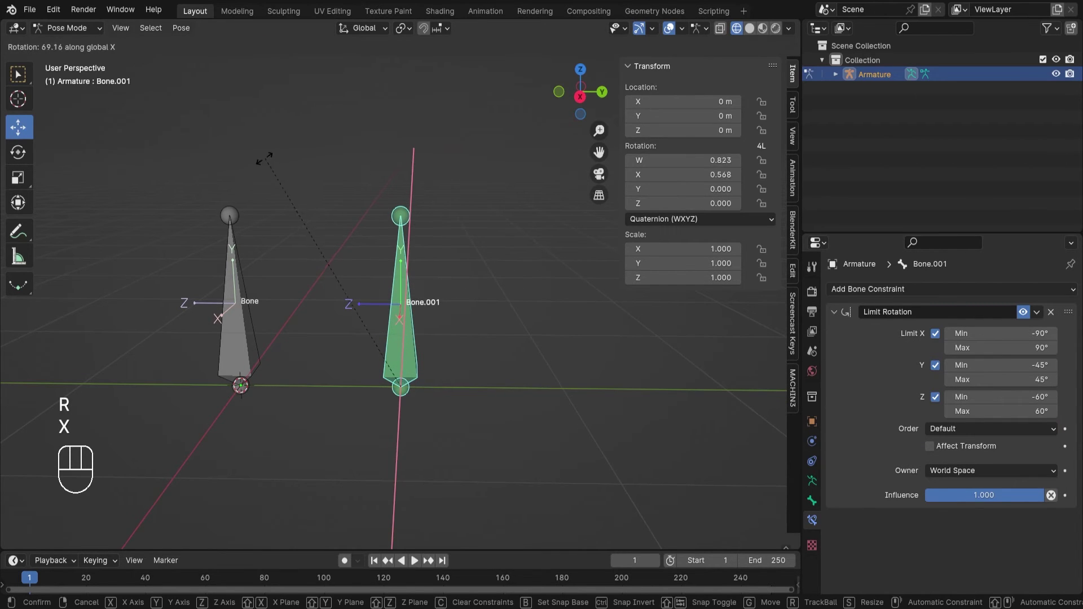
{"action": "left_click", "coordinate": [232, 167]}
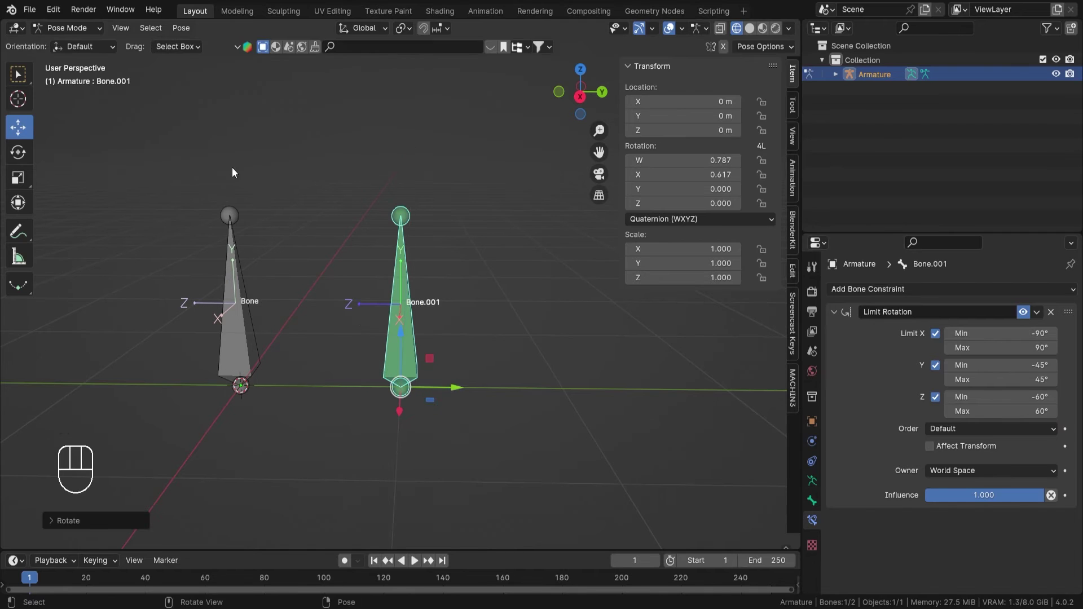
- Cancel an extra X rotation and check Bone.001's transform values (W 0.787, X 0.617)
{"action": "key", "text": "r"}
{"action": "key", "text": "x"}
{"action": "key", "text": "Escape"}
{"action": "left_click", "coordinate": [793, 106]}
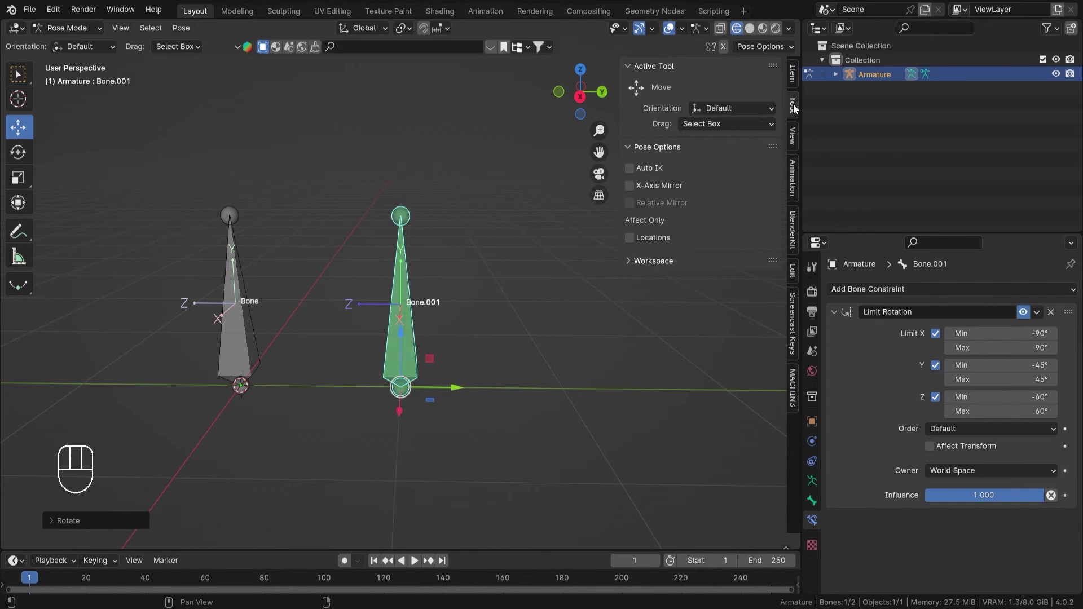
{"action": "left_click", "coordinate": [793, 76]}
{"action": "middle_click_drag", "start_coordinate": [591, 265], "coordinate": [517, 292]}
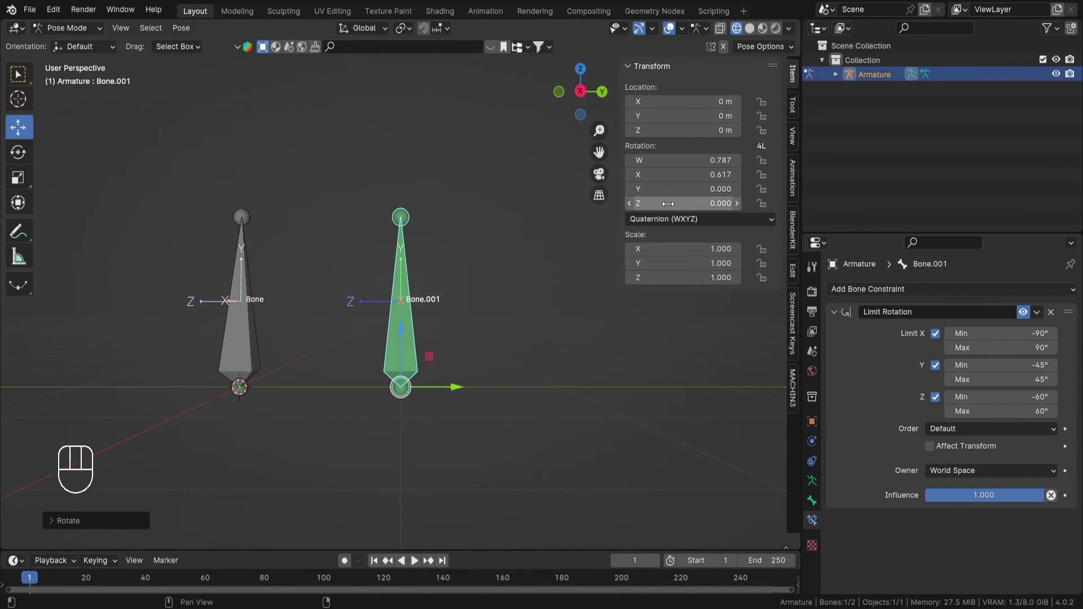
- Switch Bone.001's rotation mode to Axis Angle, then to XYZ Euler
{"action": "left_click", "coordinate": [681, 217]}
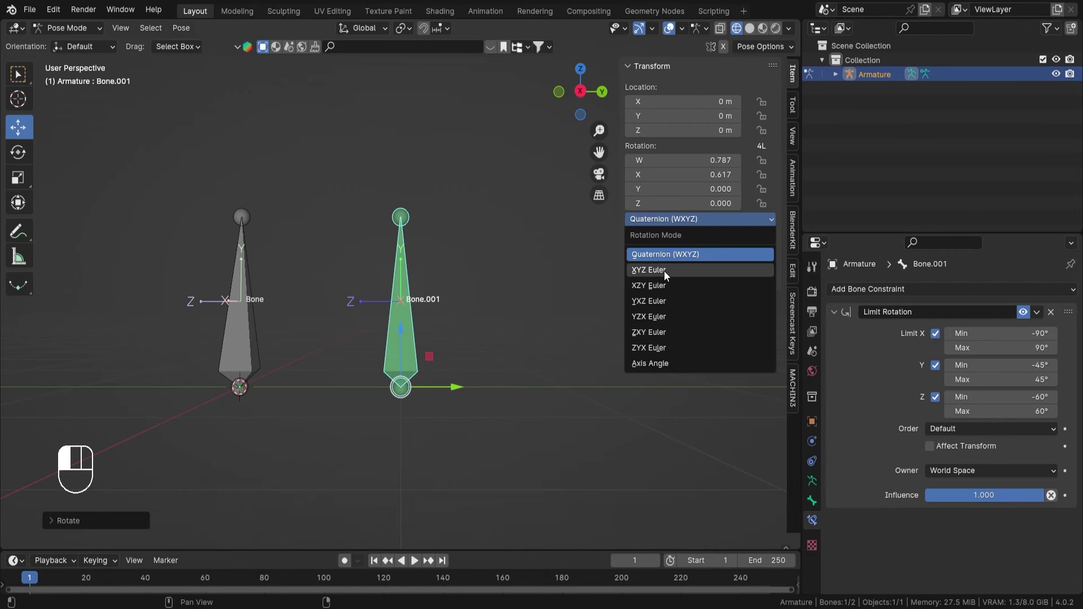
{"action": "left_click", "coordinate": [676, 366]}
{"action": "left_click", "coordinate": [685, 218]}
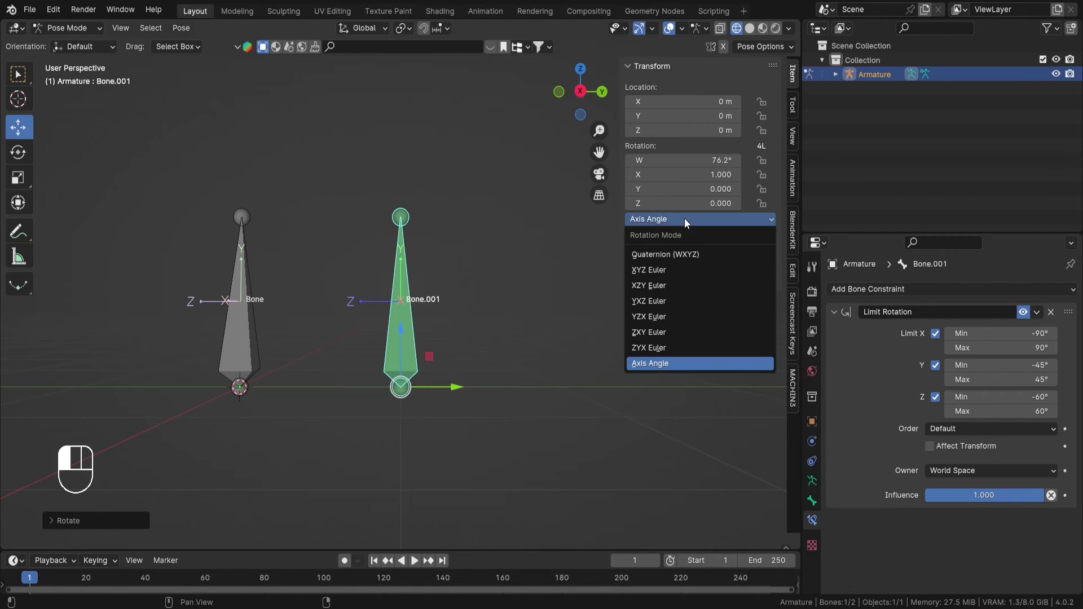
{"action": "left_click", "coordinate": [670, 270]}
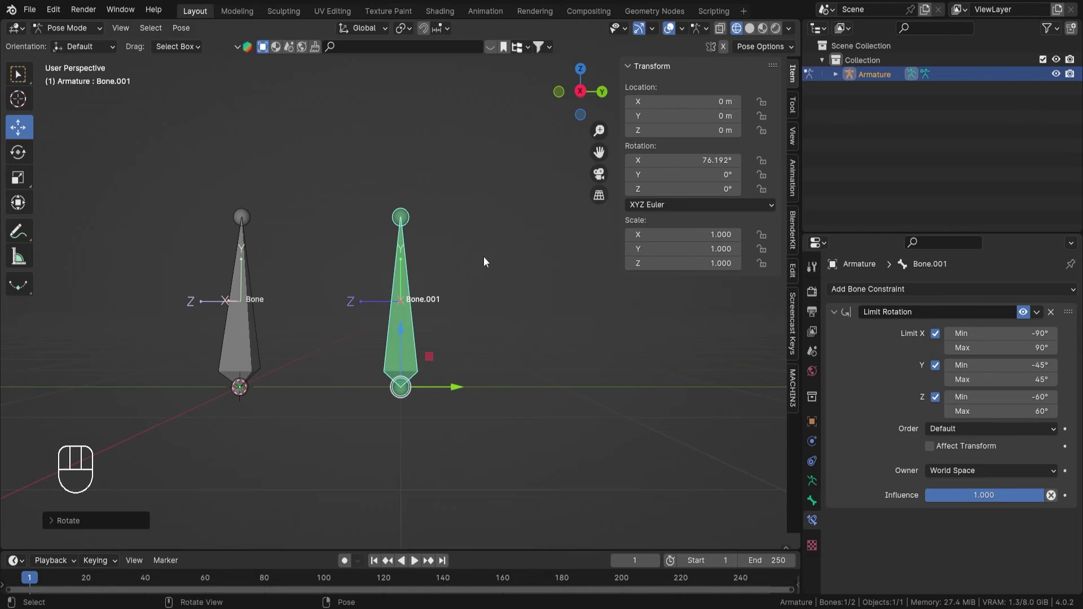
{"action": "middle_click_drag", "start_coordinate": [484, 261], "coordinate": [476, 211]}
- Rotate Bone.001 about global X, then reset its Rotation X value to 0
{"action": "key", "text": "r"}
{"action": "key", "text": "x"}
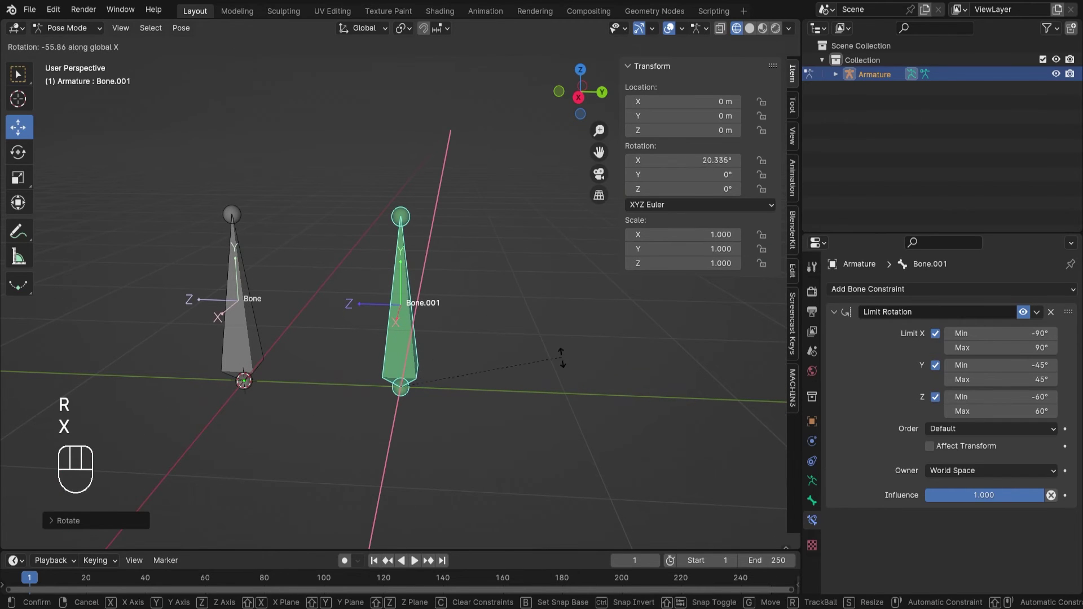
{"action": "left_click", "coordinate": [561, 359]}
{"action": "double_click", "coordinate": [682, 160]}
{"action": "type", "text": "0"}
{"action": "key", "text": "Return"}
- Try another X rotation of Bone.001 and cancel it, leaving the bone upright
{"action": "middle_click_drag", "start_coordinate": [448, 278], "coordinate": [459, 277]}
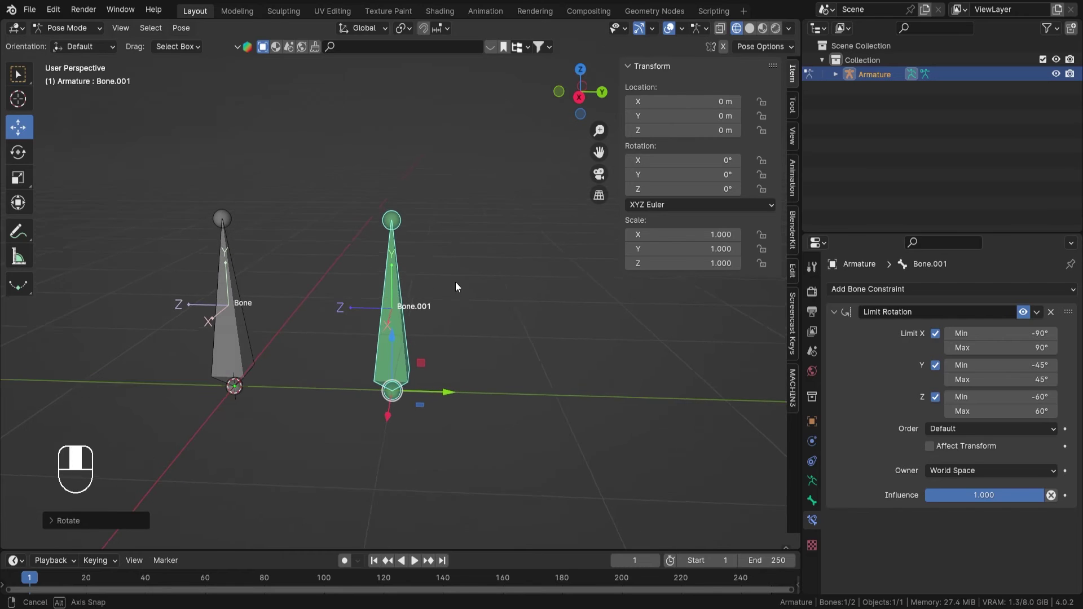
{"action": "key", "text": "r"}
{"action": "key", "text": "x"}
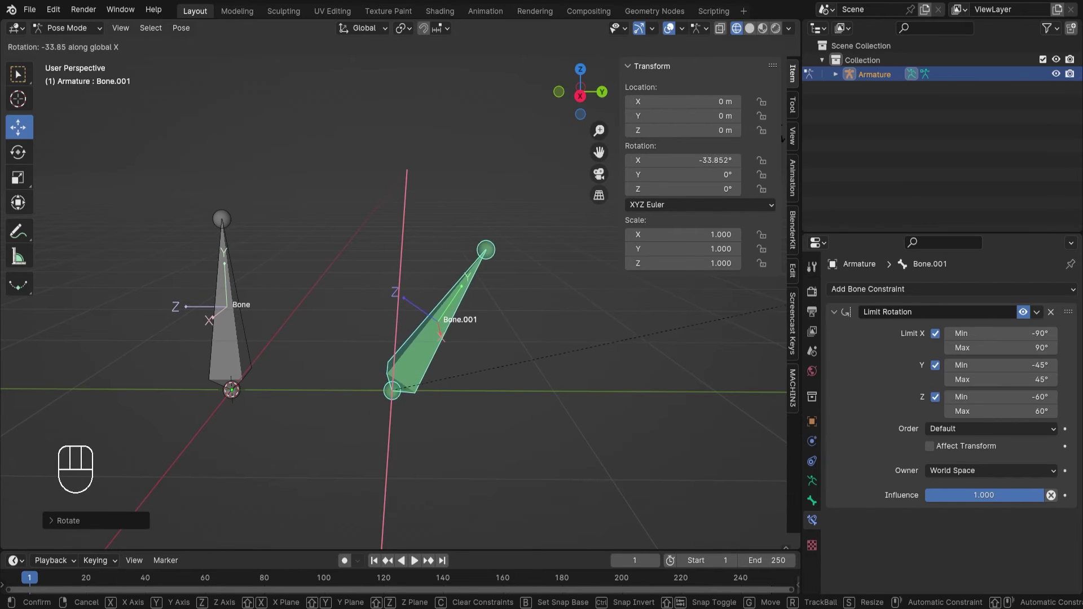
{"action": "right_click", "coordinate": [466, 270]}
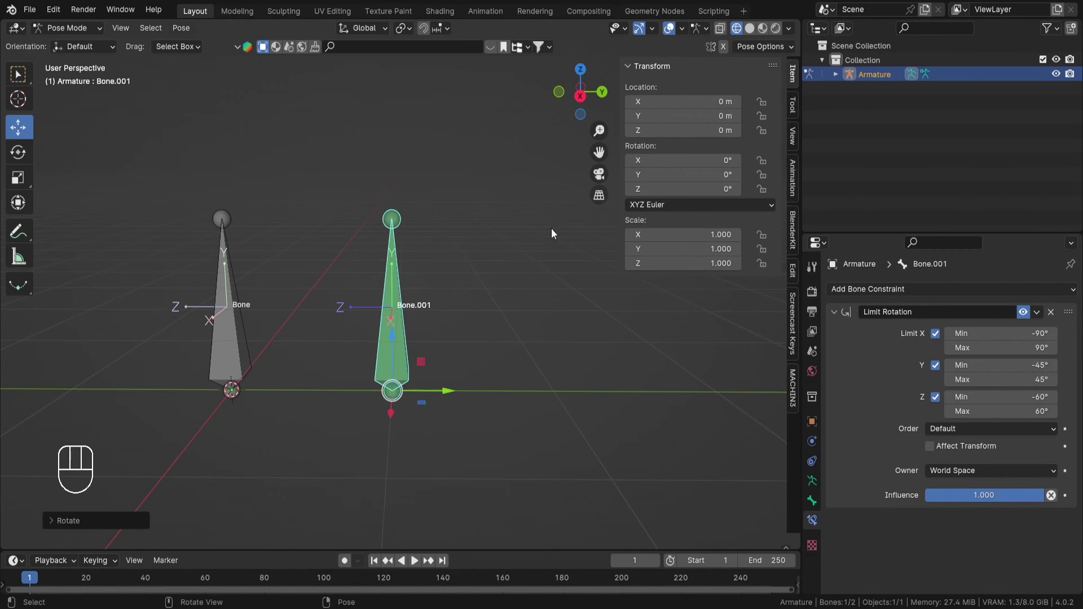
- Rotate Bone.001 about global X to 20.887°, then cancel a further test rotation
{"action": "key", "text": "r"}
{"action": "key", "text": "x"}
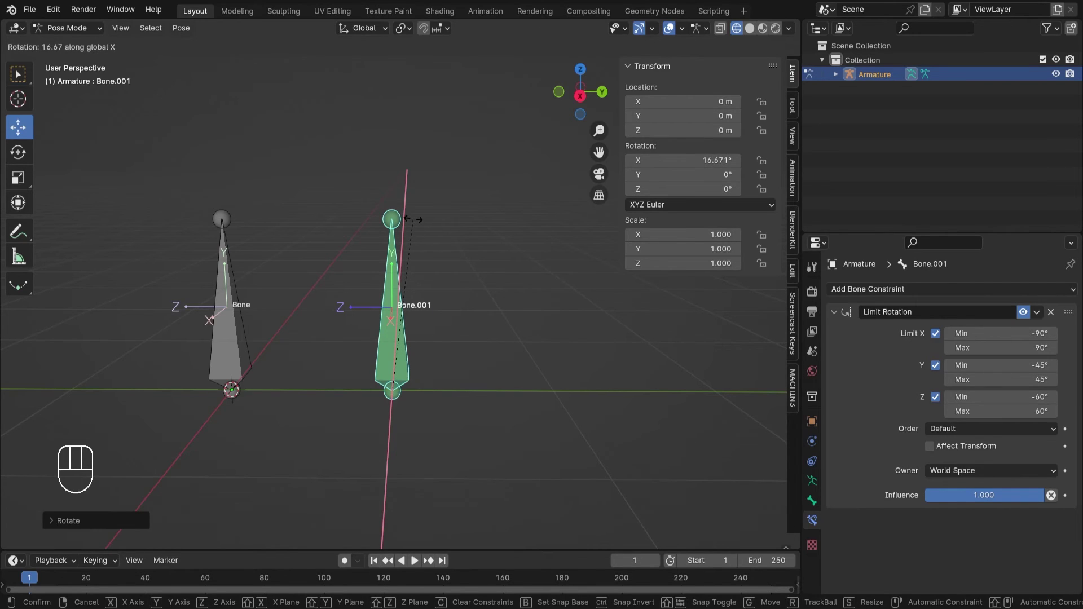
{"action": "left_click", "coordinate": [402, 220]}
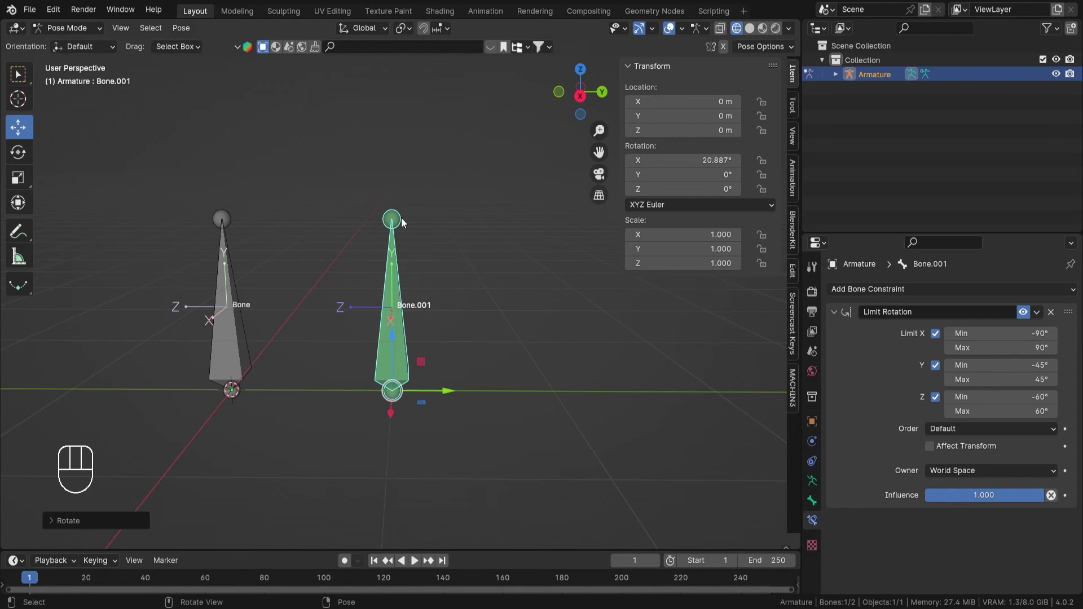
{"action": "key", "text": "r"}
{"action": "key", "text": "x"}
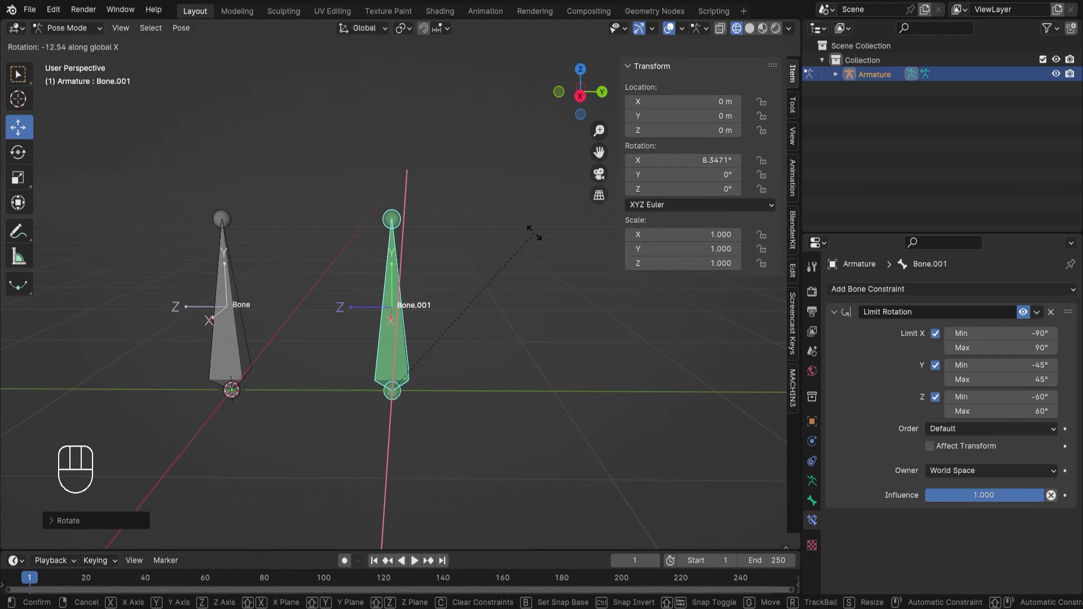
{"action": "right_click", "coordinate": [550, 463]}
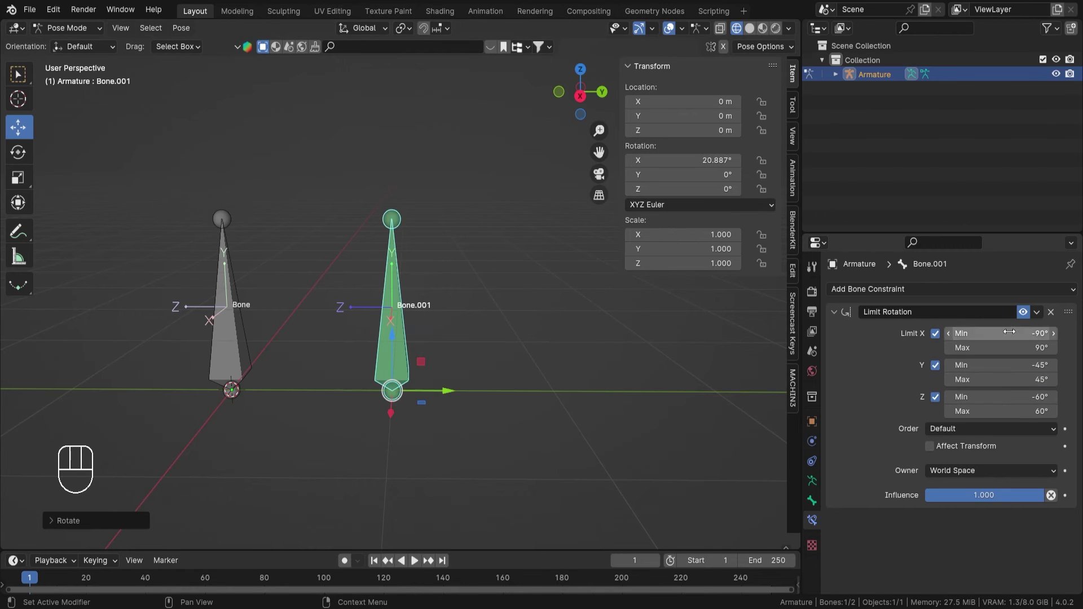
- Turn on Affect Transform in Limit Rotation and try X rotations of Bone.001
{"action": "left_click", "coordinate": [932, 445]}
{"action": "key", "text": "r"}
{"action": "key", "text": "x"}
{"action": "left_click", "coordinate": [537, 208]}
{"action": "key", "text": "r"}
{"action": "key", "text": "x"}
{"action": "right_click", "coordinate": [415, 167]}
- Try axis-locked and trackball rotations, cancel them, and clear Bone.001's rotation to 0° with Alt+R
{"action": "key", "text": "r"}
{"action": "key", "text": "x"}
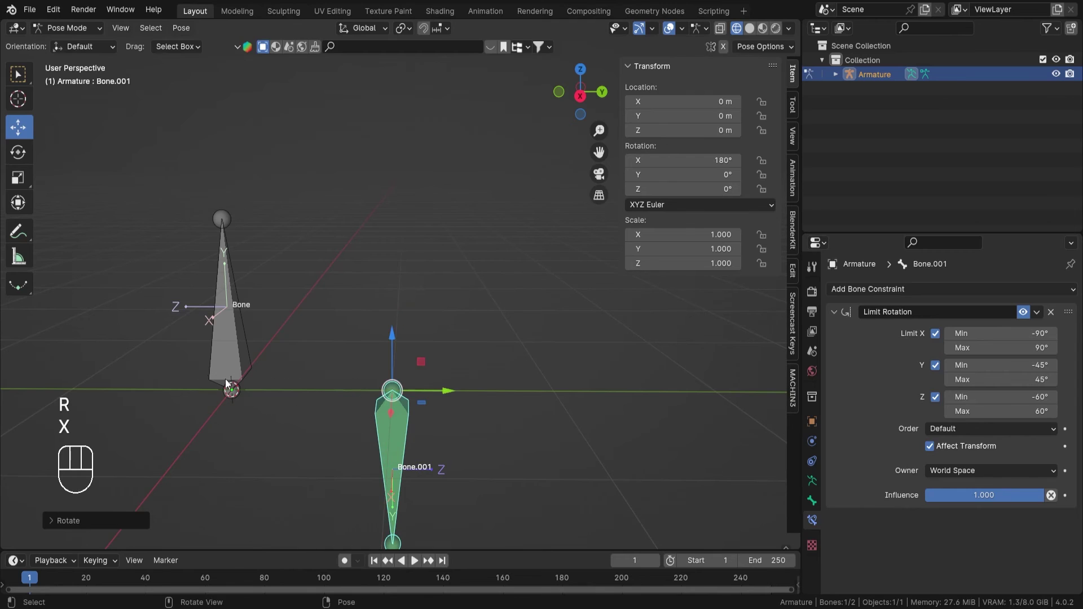
{"action": "key", "text": "x"}
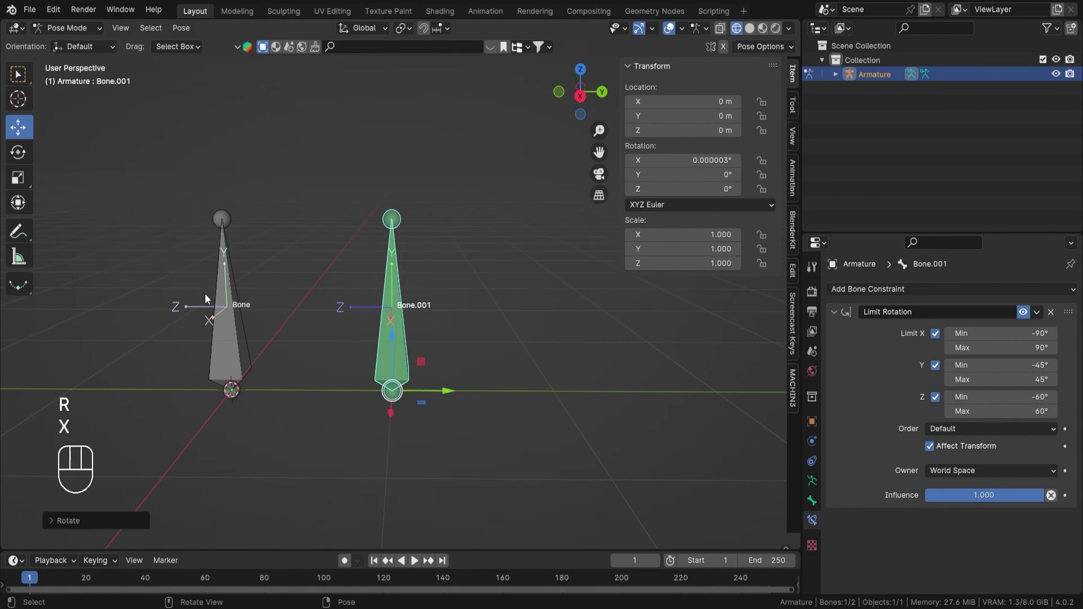
{"action": "scroll", "coordinate": [267, 285], "scroll_direction": "down", "scroll_amount": 3}
{"action": "key", "text": "x"}
{"action": "key", "text": "r"}
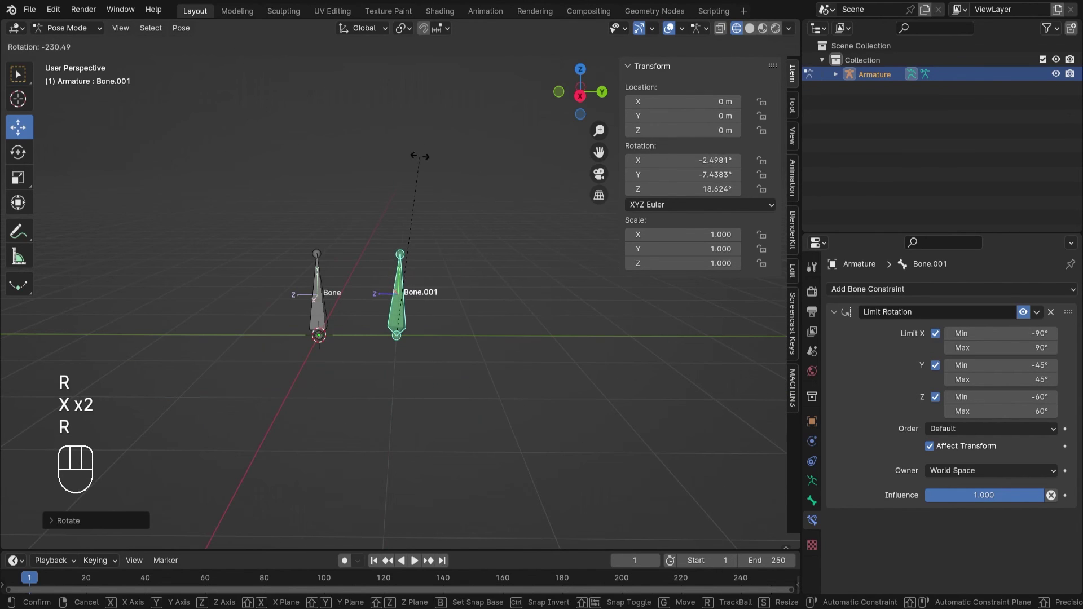
{"action": "right_click", "coordinate": [476, 221]}
{"action": "key", "text": "alt+r"}
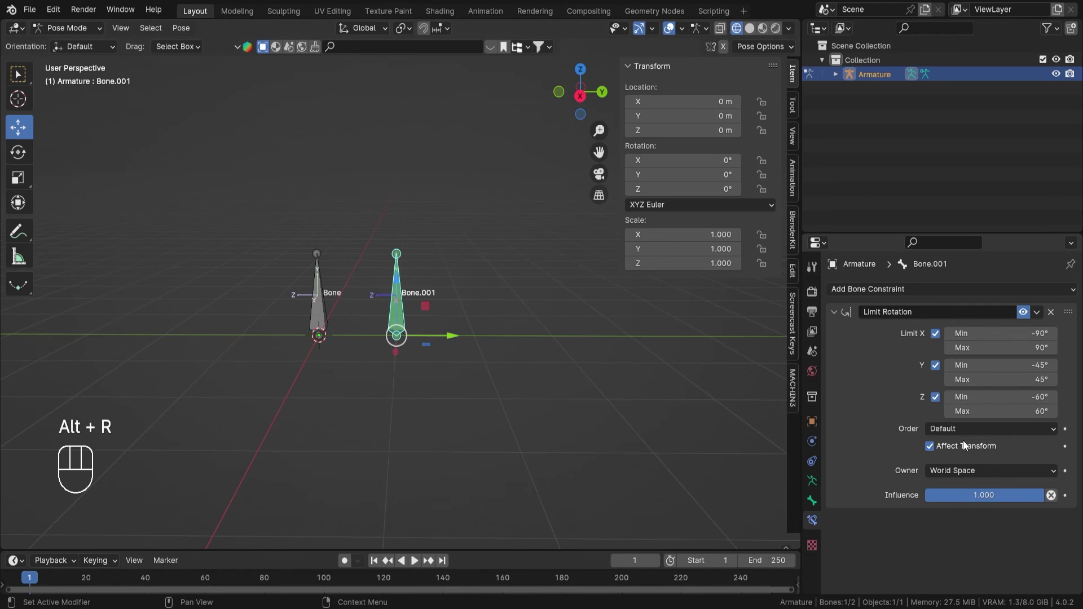
{"action": "scroll", "coordinate": [686, 412], "scroll_direction": "up", "scroll_amount": 2}
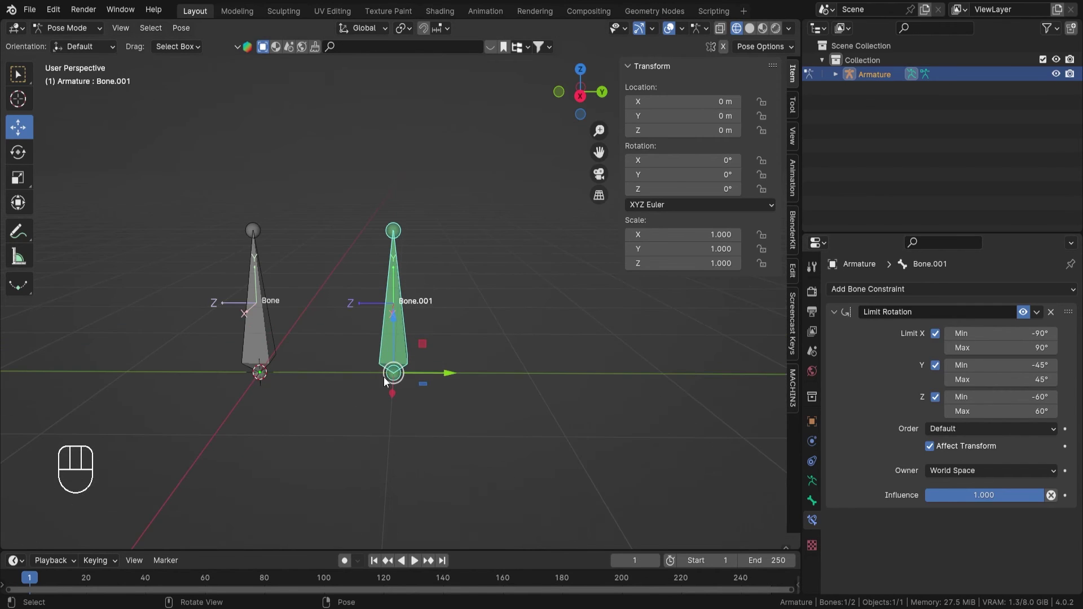
- Set the constraint owner space to Pose Space and rotate Bone.001 about X to 46.104°
{"action": "left_click", "coordinate": [966, 472]}
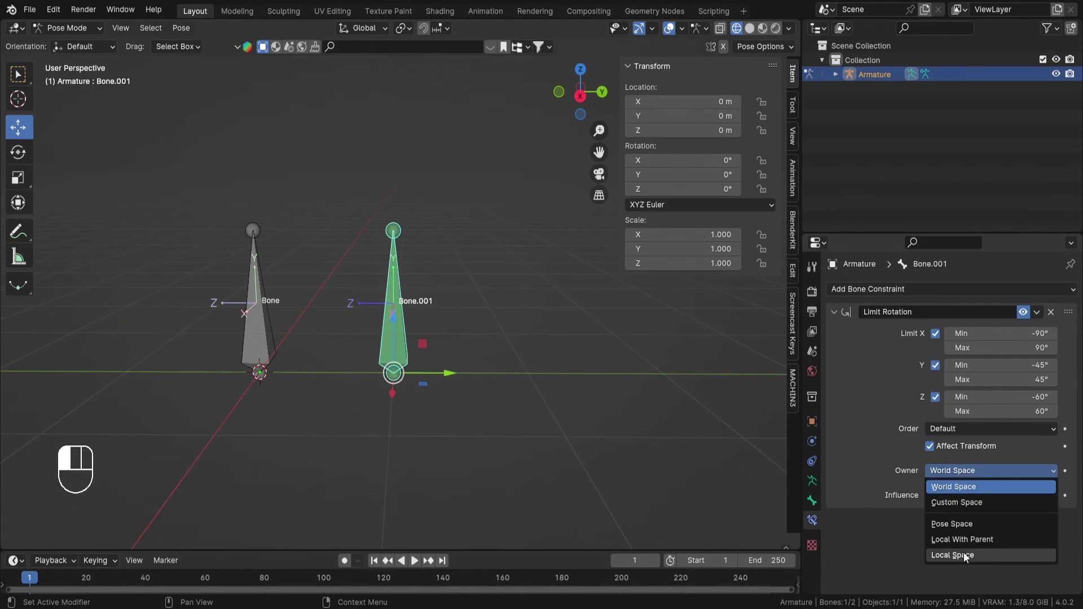
{"action": "left_click", "coordinate": [966, 524]}
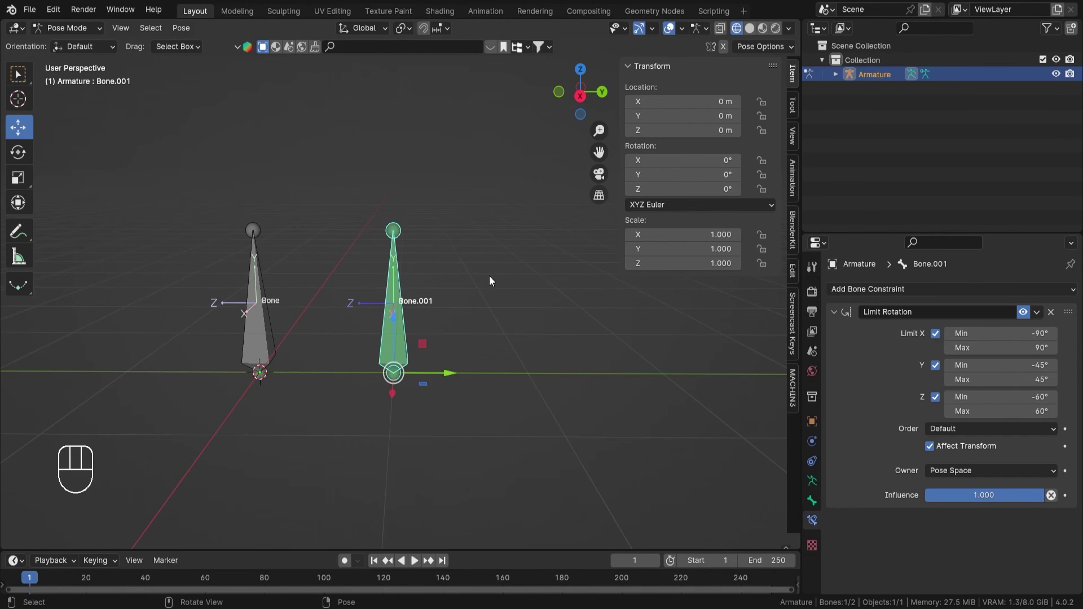
{"action": "key", "text": "r"}
{"action": "key", "text": "x"}
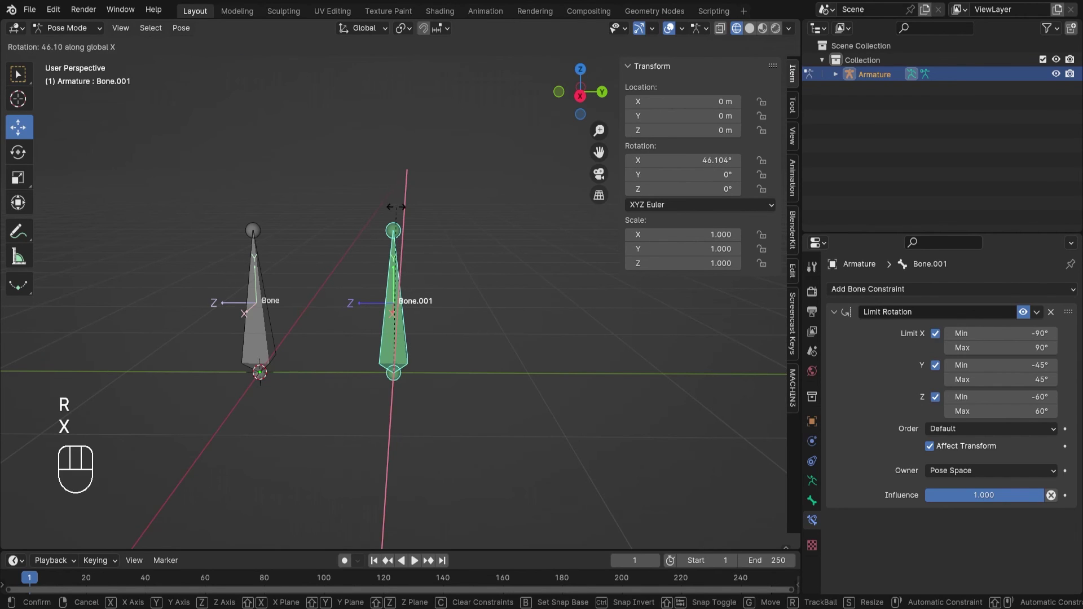
{"action": "left_click", "coordinate": [400, 213]}
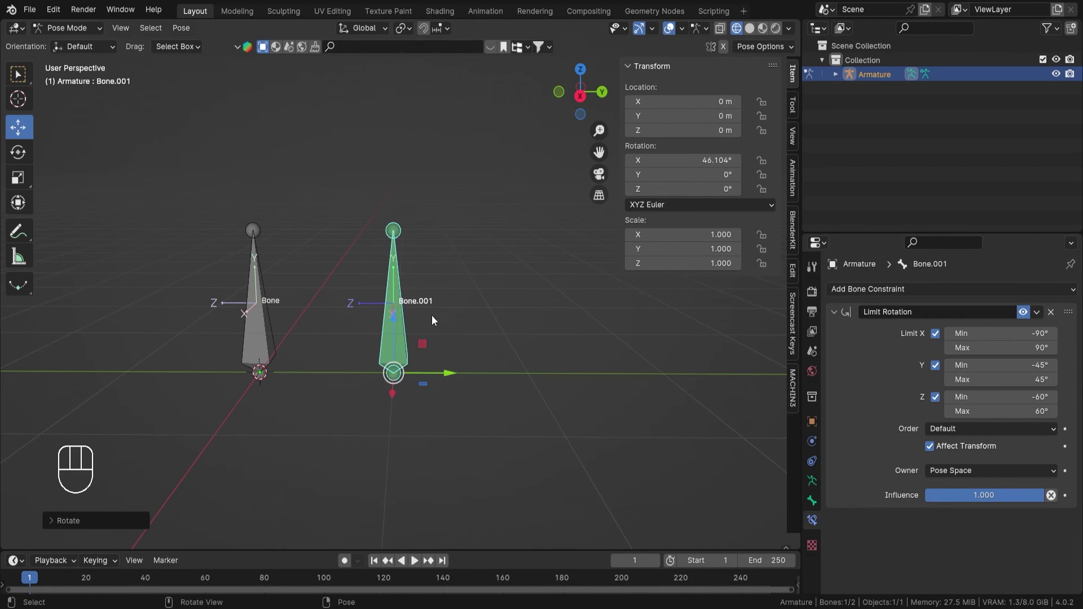
- Change the owner space to Local Space and clear Bone.001's location and rotation
{"action": "left_click", "coordinate": [946, 471]}
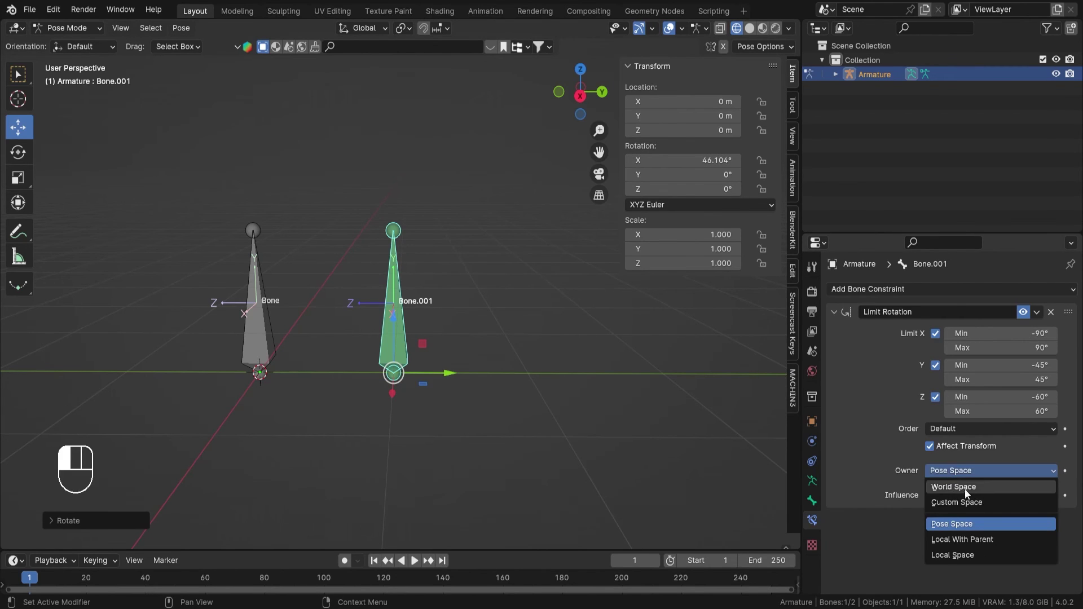
{"action": "left_click", "coordinate": [961, 557]}
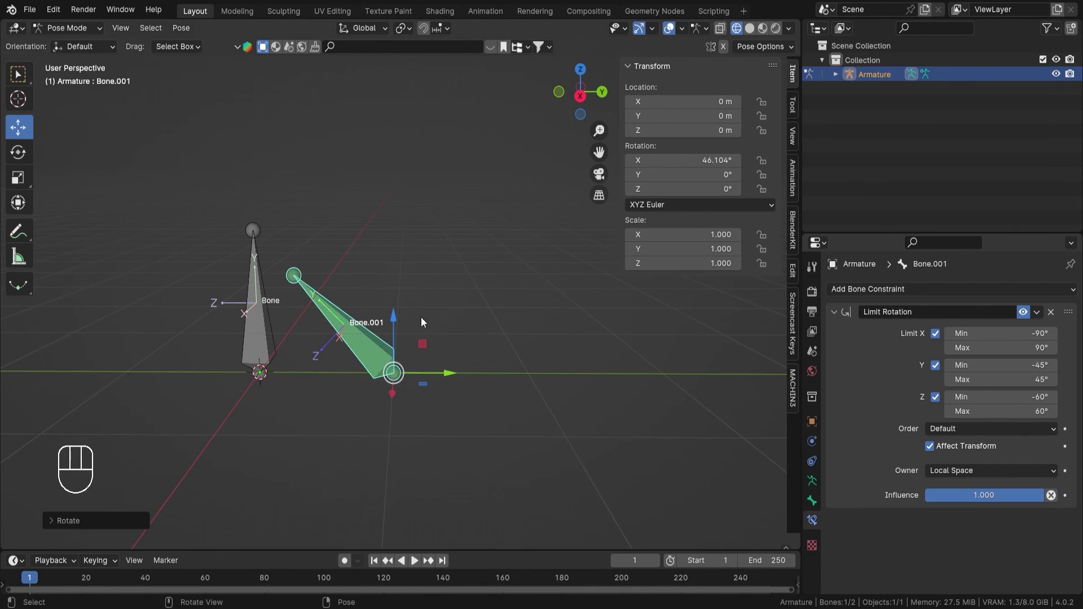
{"action": "key", "text": "alt+g"}
{"action": "key", "text": "alt+r"}
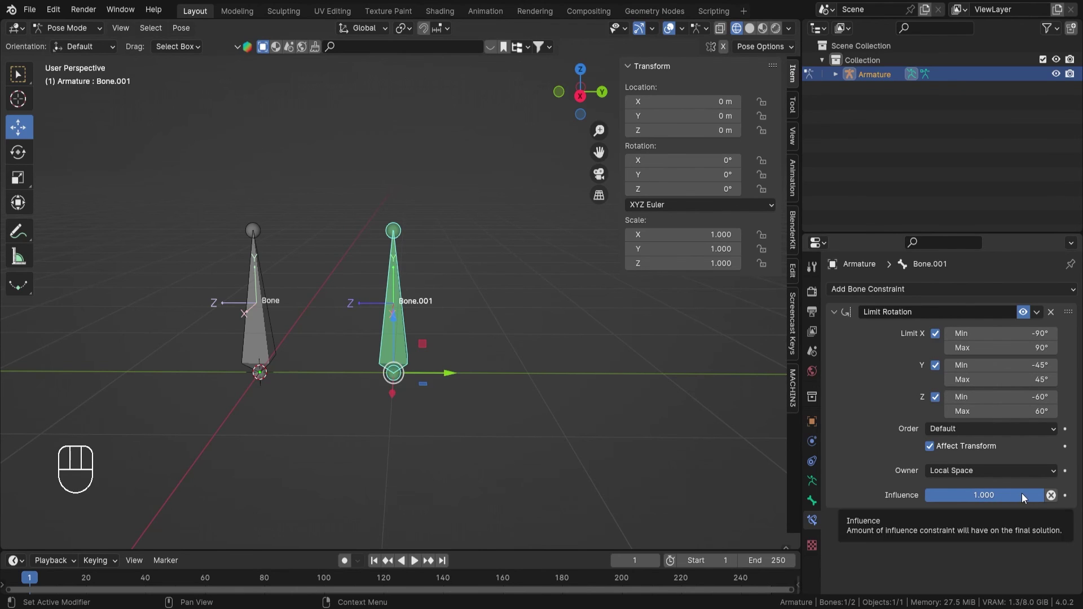
{"action": "left_click", "coordinate": [1051, 495]}
{"action": "left_click_drag", "start_coordinate": [942, 495], "coordinate": [993, 496]}
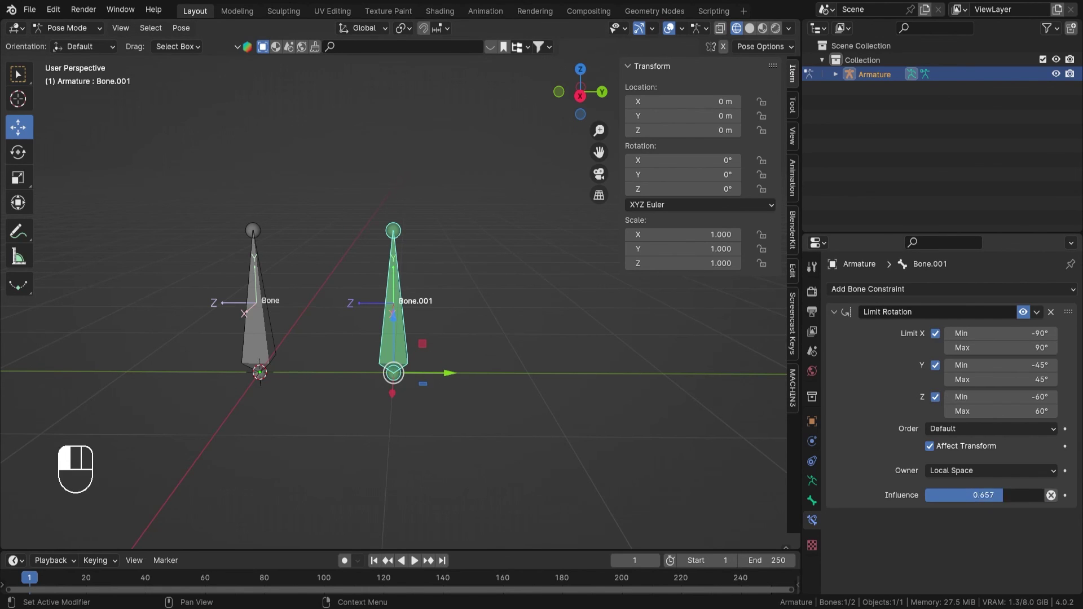
{"action": "left_click_drag", "start_coordinate": [999, 495], "coordinate": [1044, 495]}
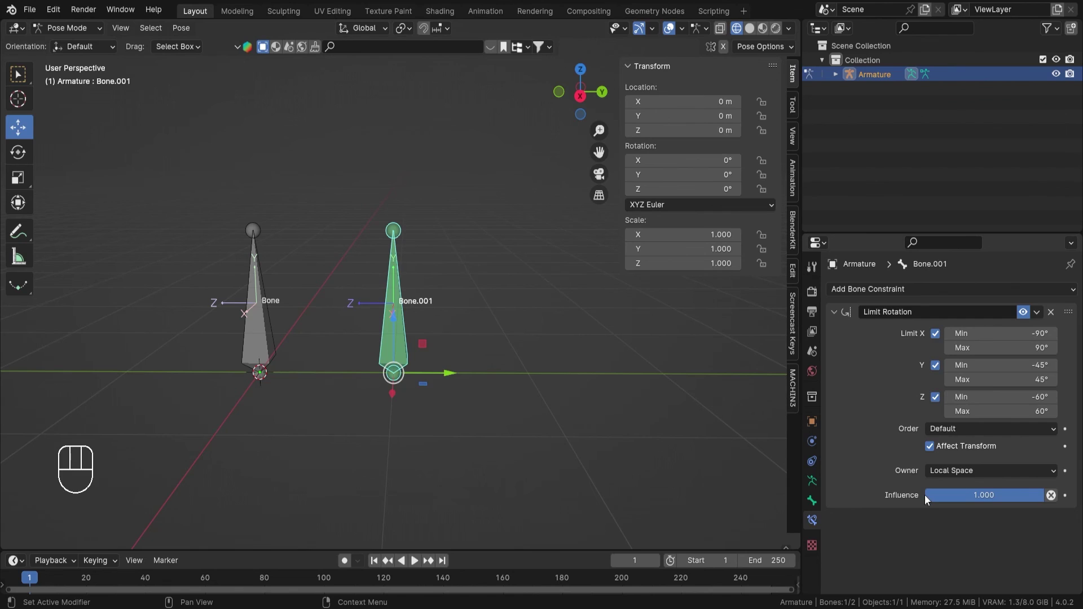
{"action": "left_click", "coordinate": [1066, 496]}
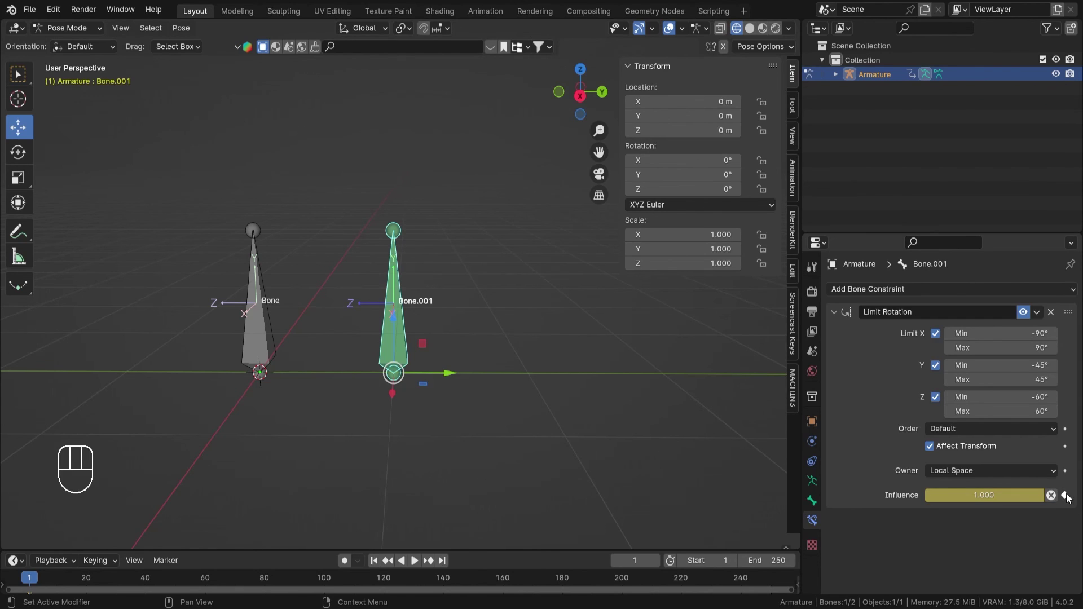
{"action": "left_click", "coordinate": [1066, 495]}
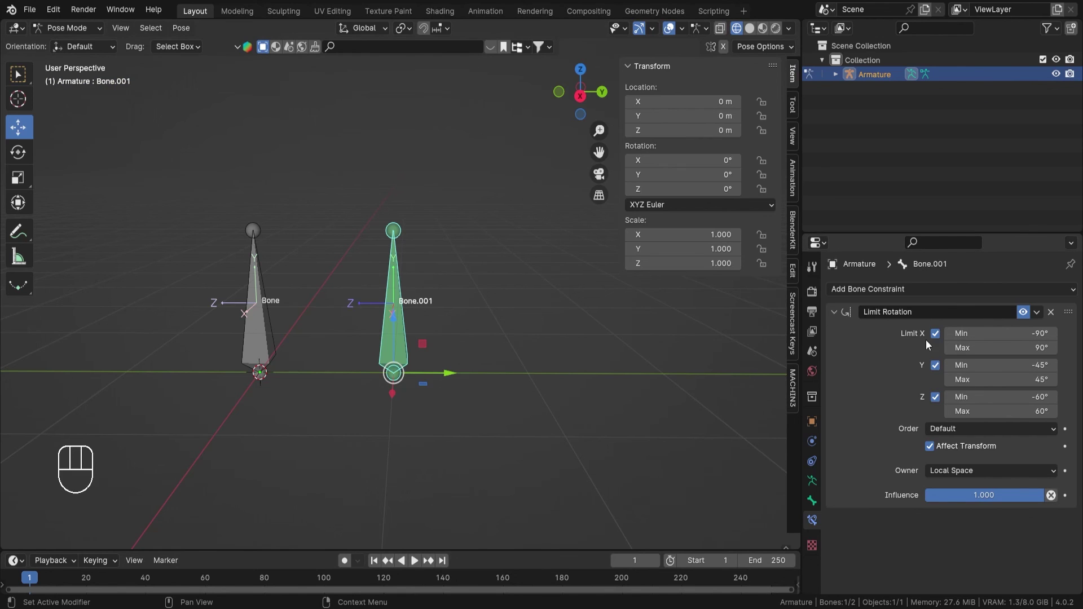
{"action": "left_click", "coordinate": [1023, 312]}
{"action": "middle_click_drag", "start_coordinate": [448, 355], "coordinate": [503, 303], "text": "ctrl"}
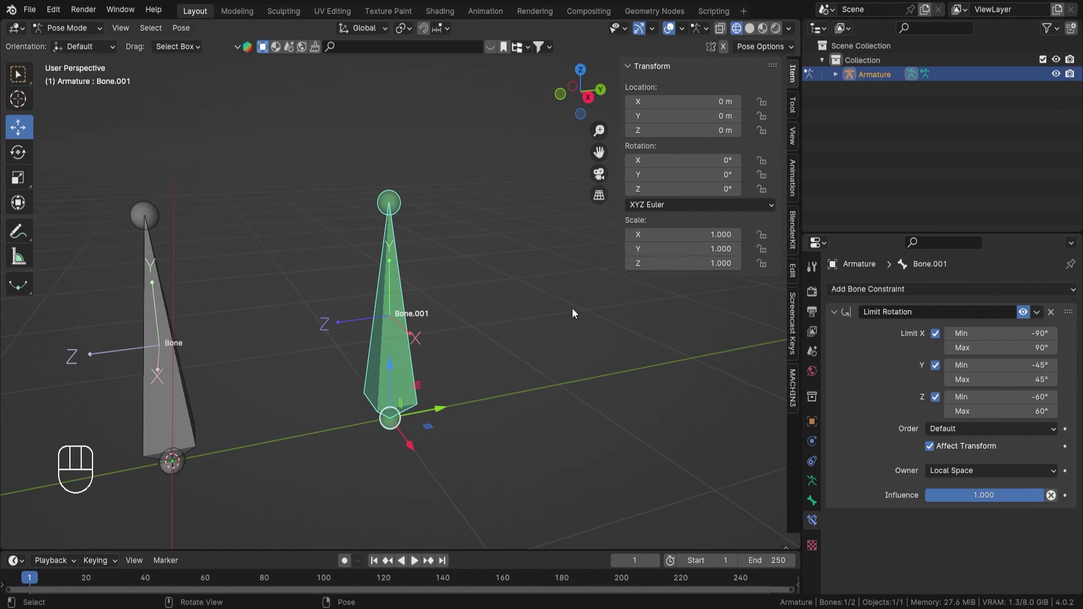
{"action": "left_click", "coordinate": [902, 290]}
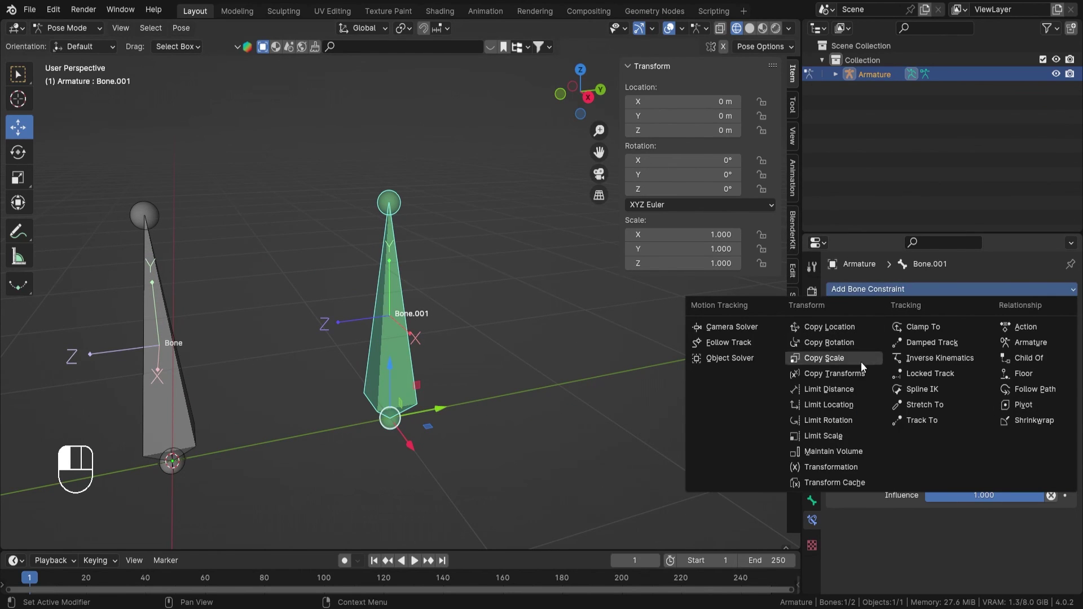
{"action": "left_click", "coordinate": [828, 421]}
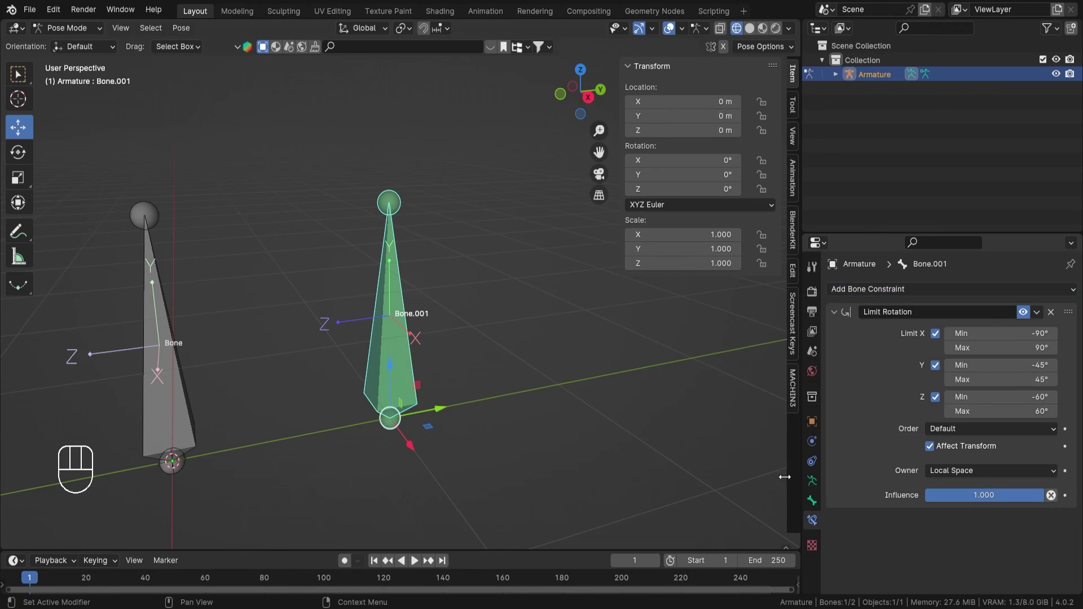